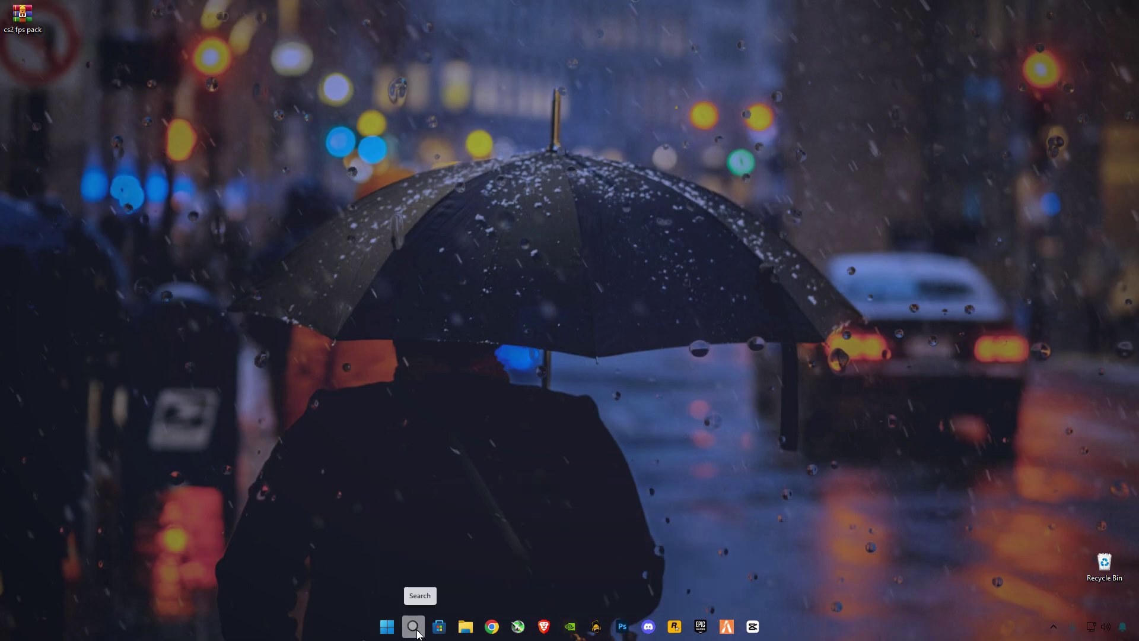
# - Search 'game mod' and switch Game Mode off
pyautogui.click(413, 627)
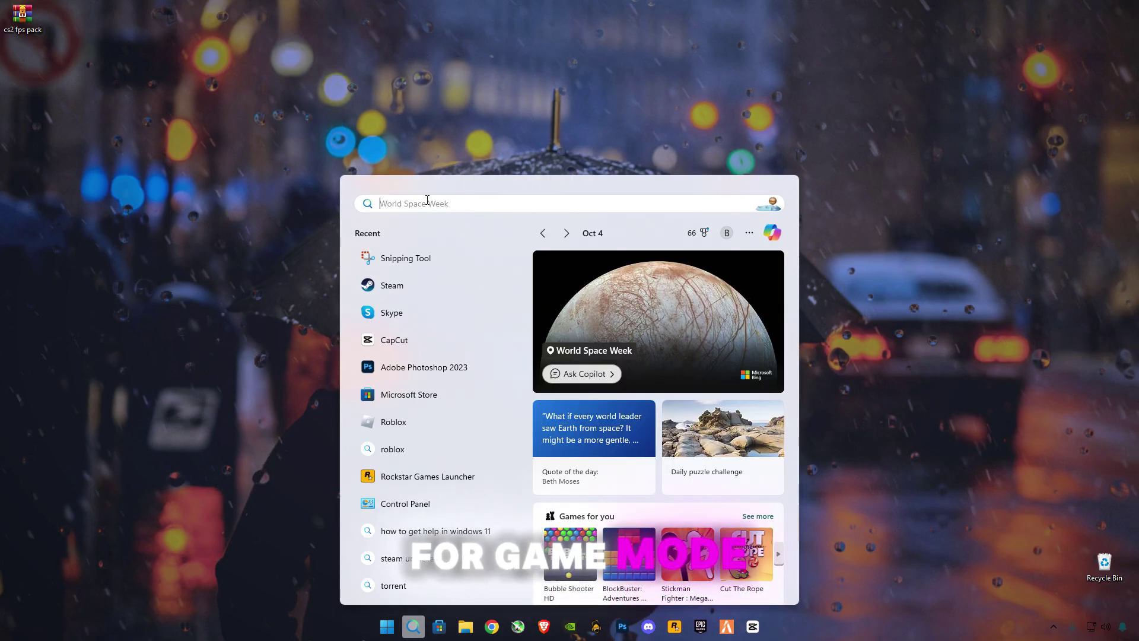
pyautogui.write('g')
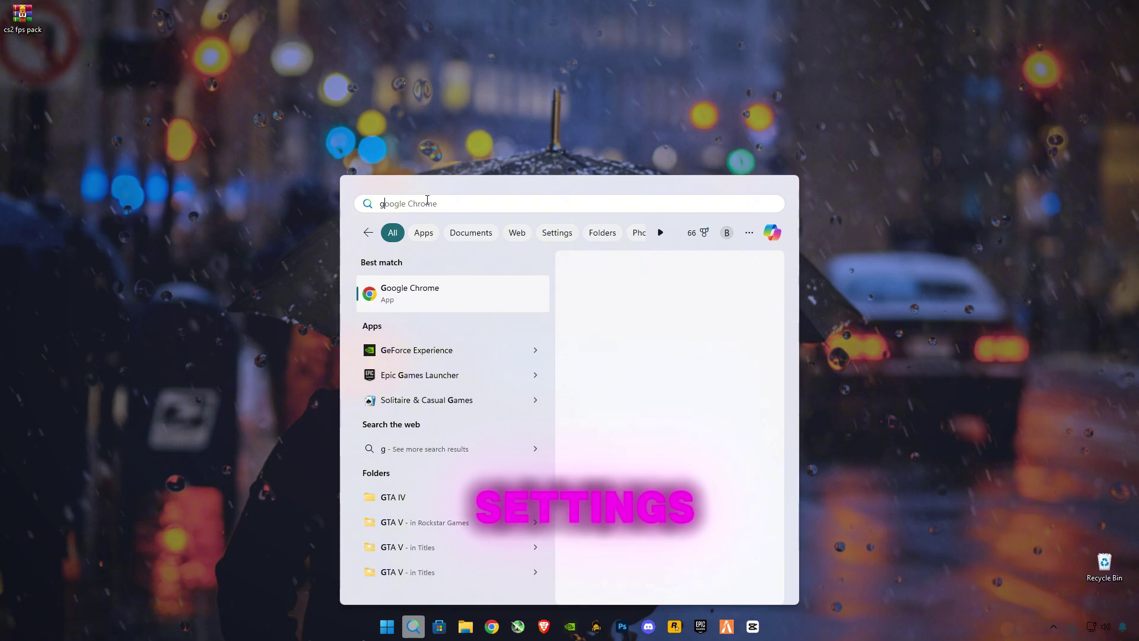
pyautogui.write('ame mode')
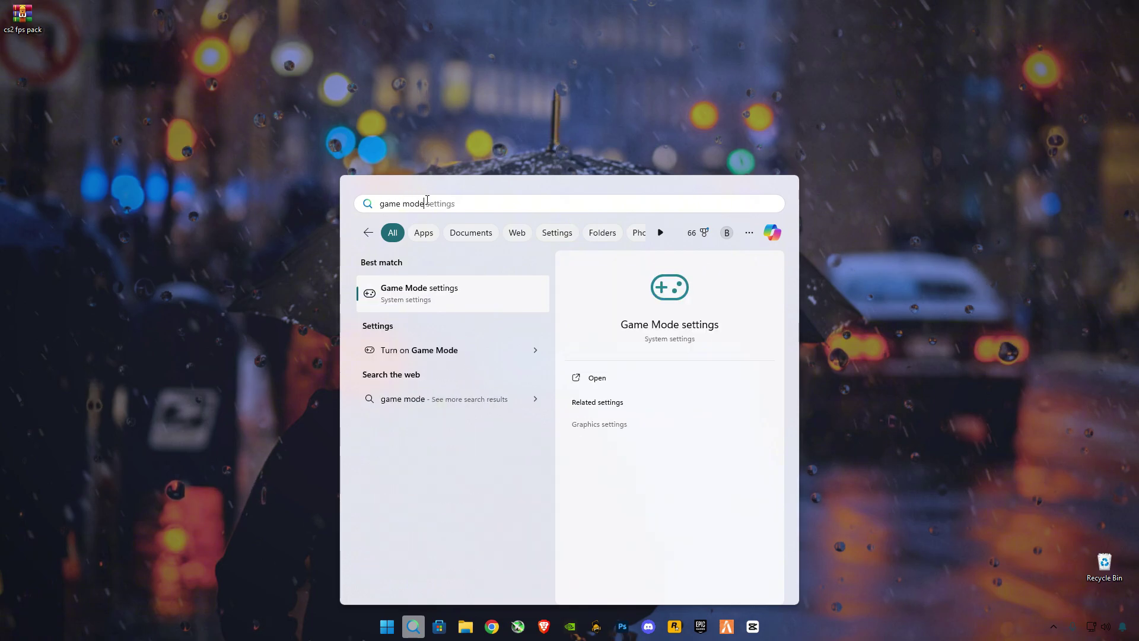
pyautogui.click(429, 289)
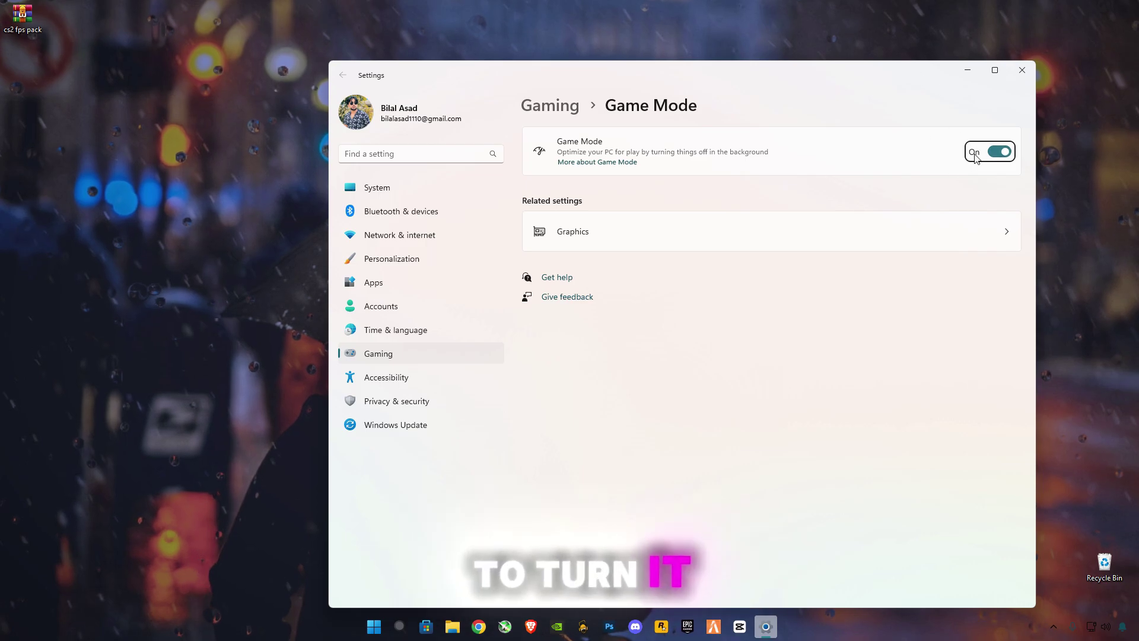
pyautogui.click(999, 152)
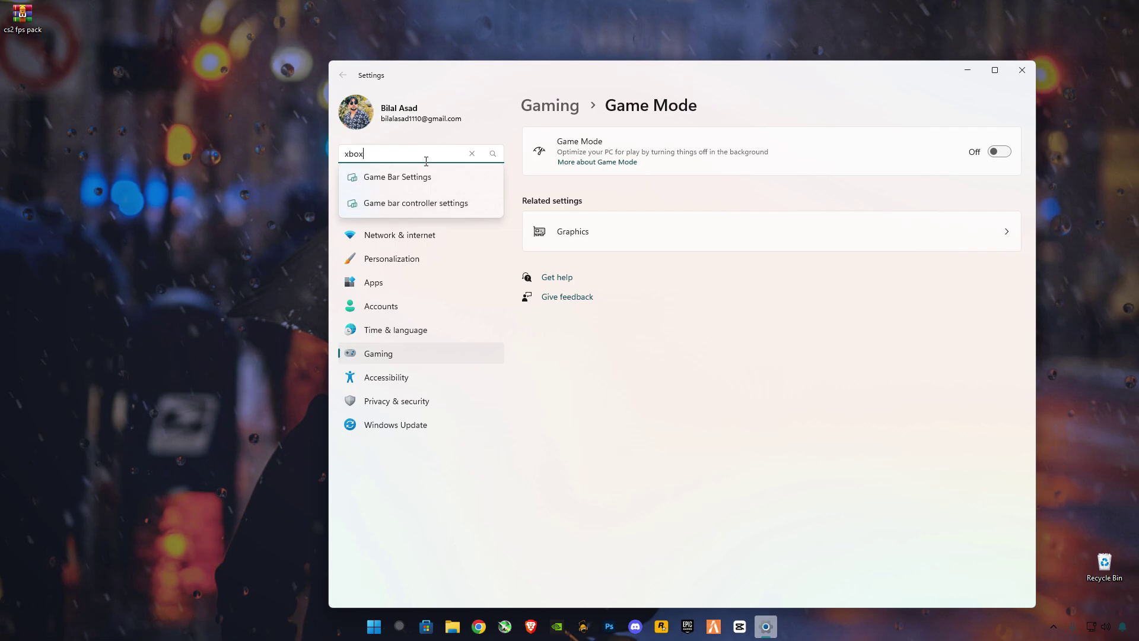
# - Turn off the Game Bar option that lets a controller open it, then close Settings
pyautogui.click(433, 176)
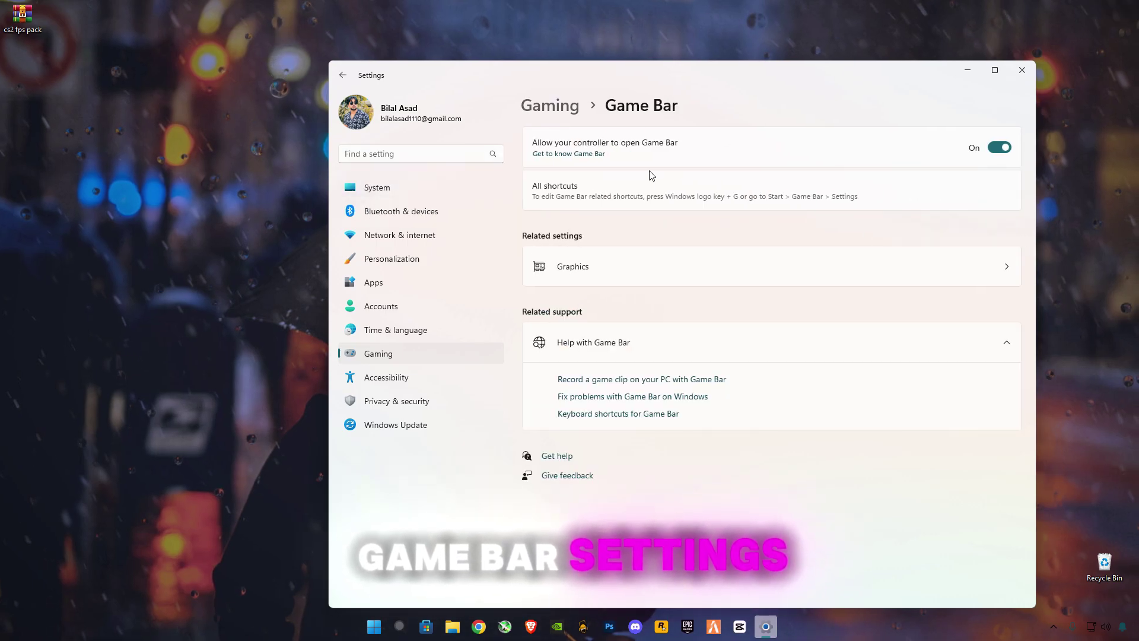
pyautogui.click(997, 149)
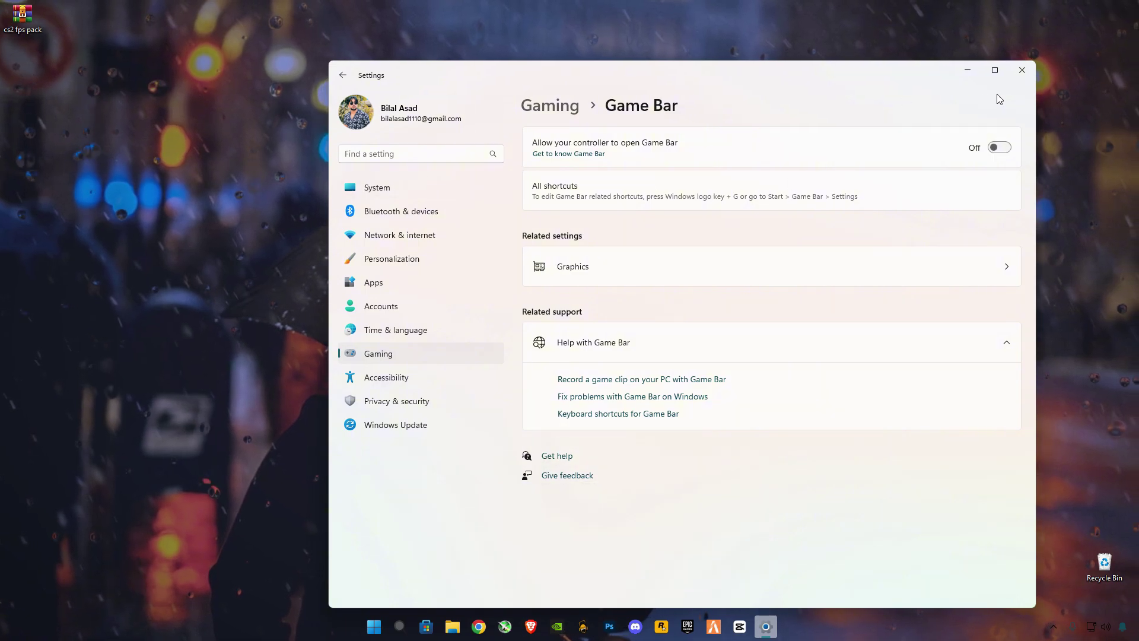
pyautogui.click(1022, 70)
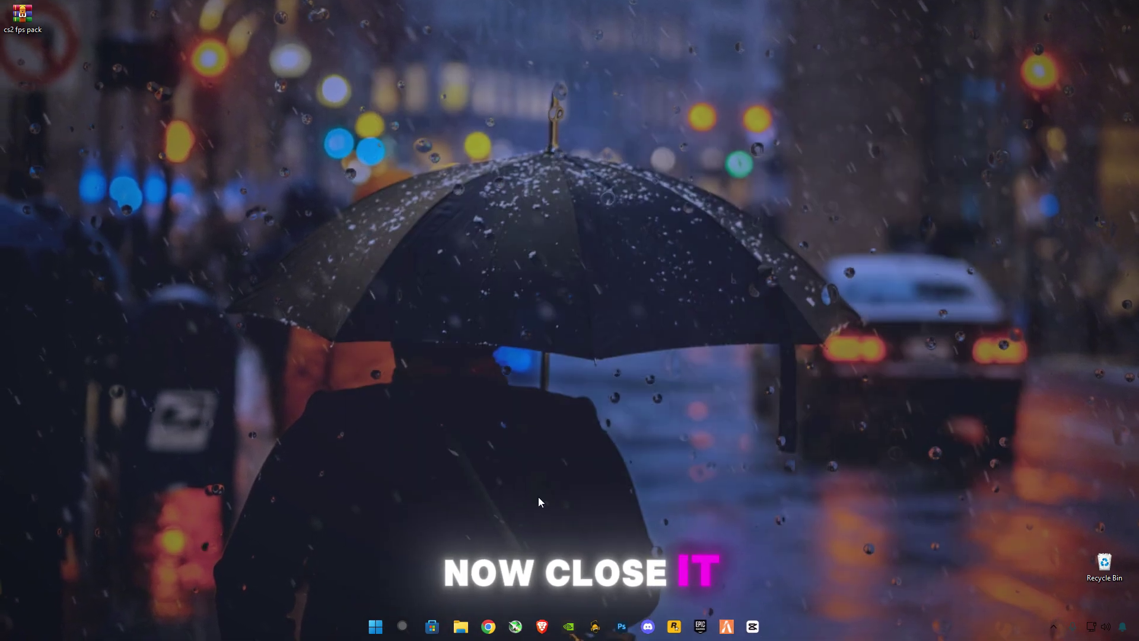
# - Open the Windows Temp folder via Run 'temp', delete all 19 items, and close it
pyautogui.rightClick(396, 629)
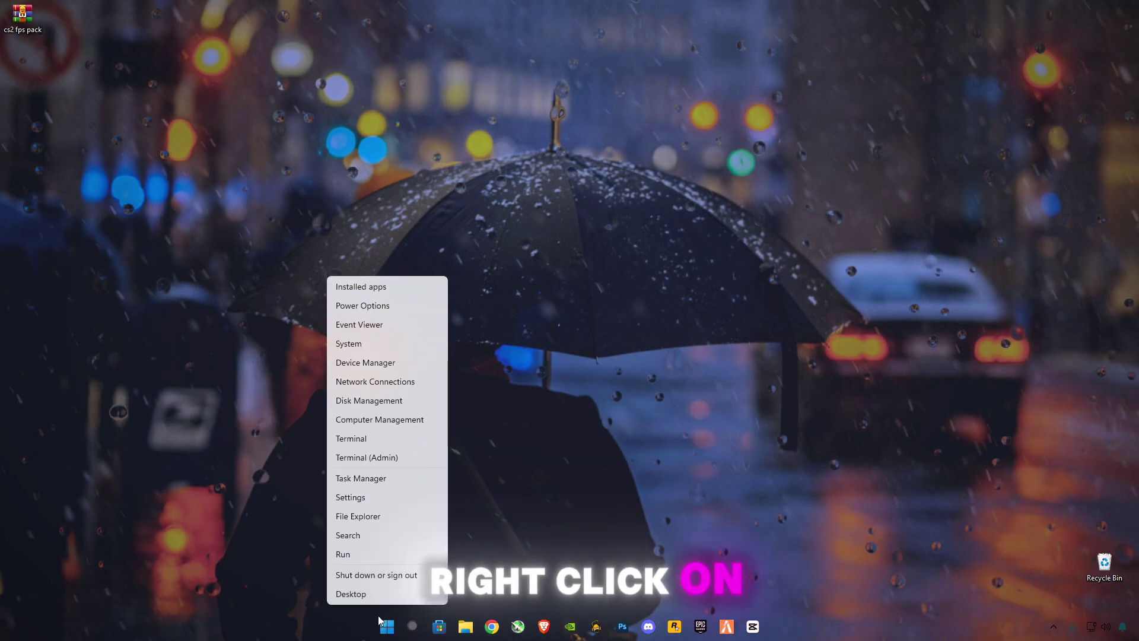
pyautogui.click(347, 556)
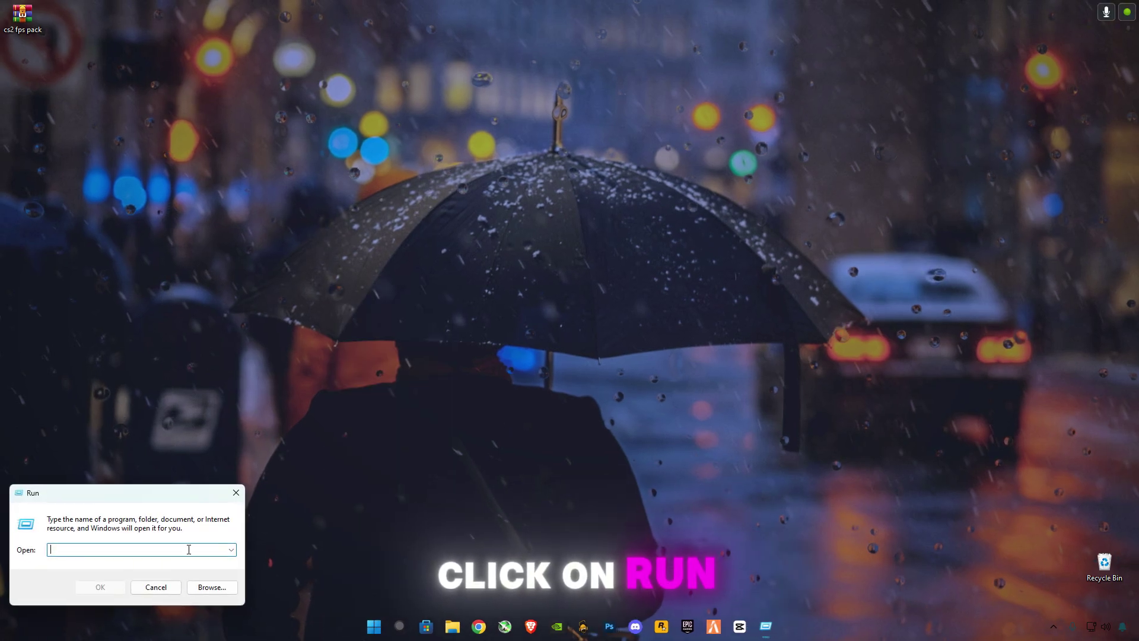
pyautogui.write('temp')
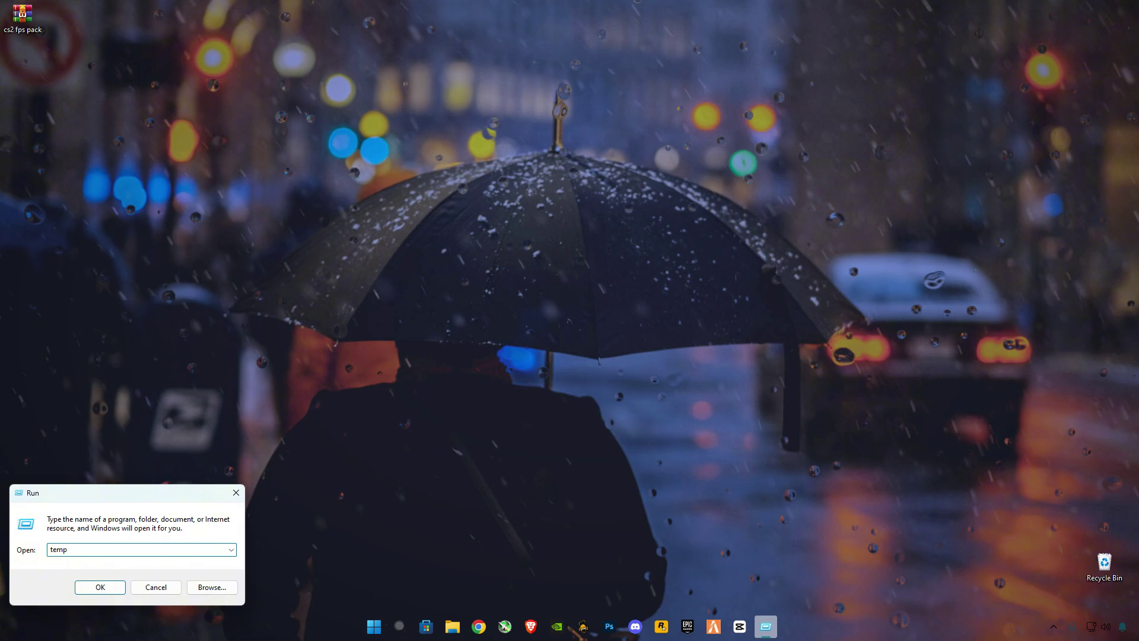
pyautogui.press('Return')
pyautogui.click(582, 326)
pyautogui.click(581, 329)
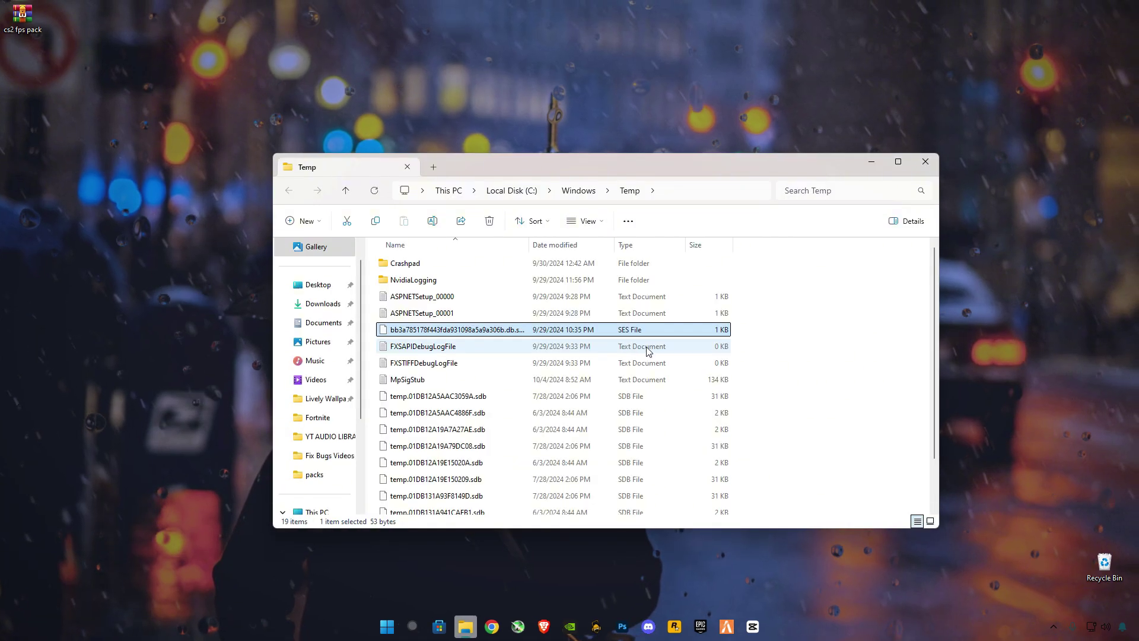
pyautogui.hotkey('ctrl', 'a')
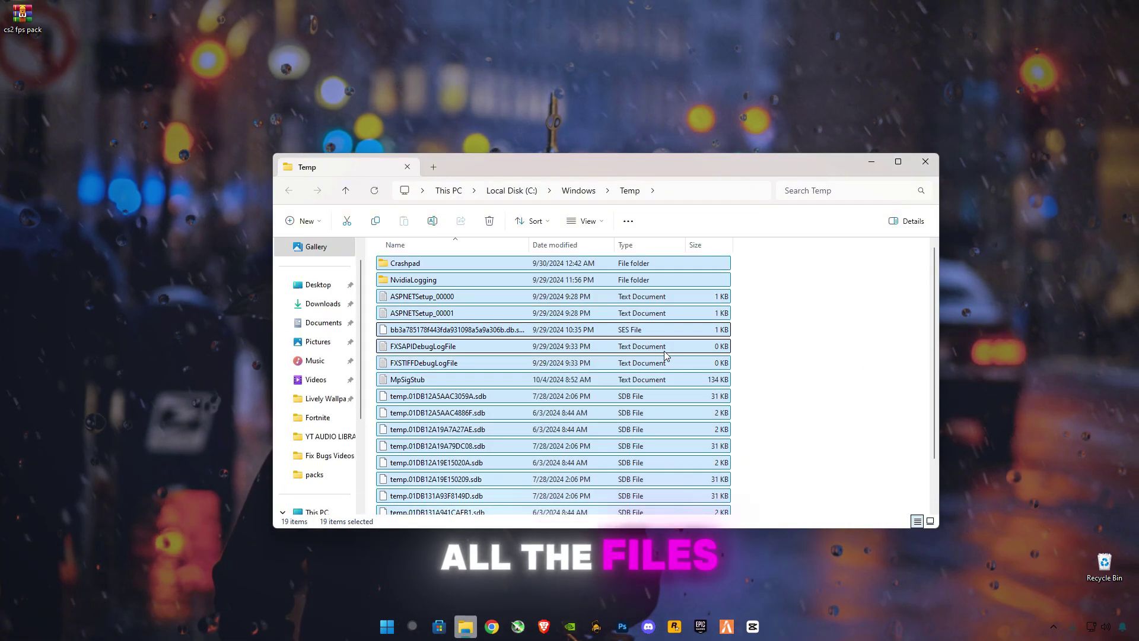
pyautogui.press('Delete')
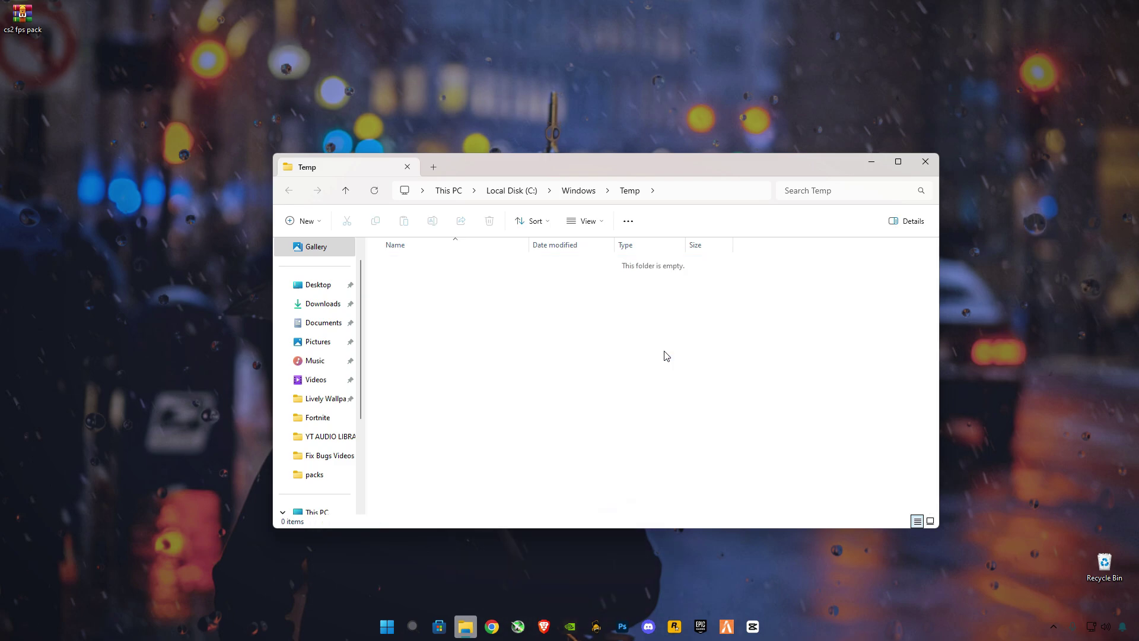
pyautogui.click(923, 166)
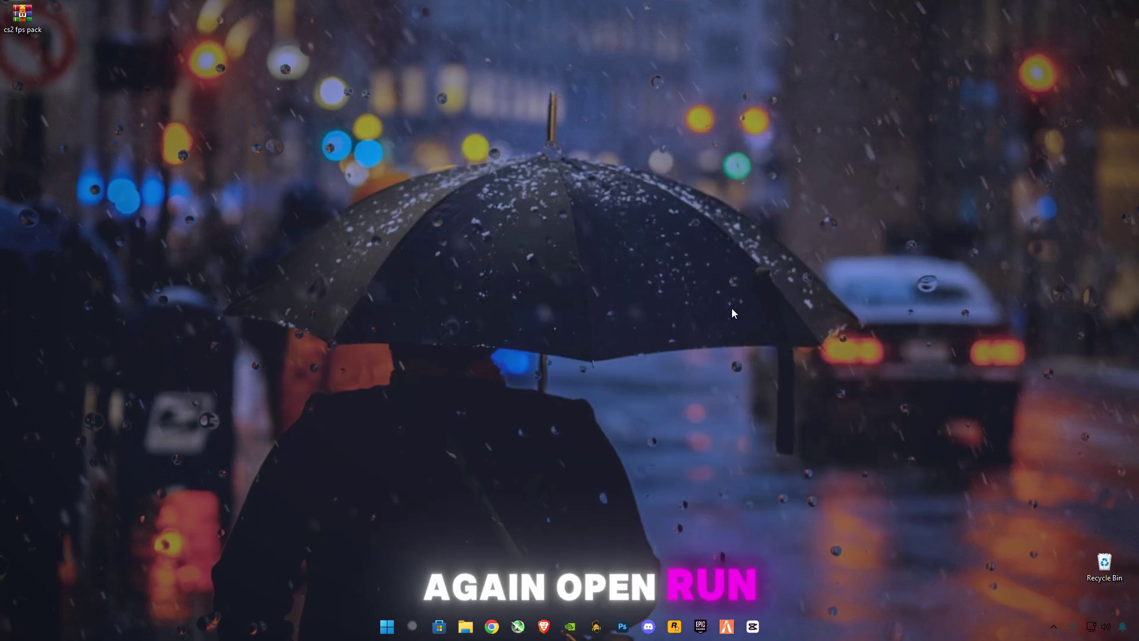
# - Open %temp% via Run, delete everything, skipping all in-use items, and close the folder
pyautogui.press('super+r')
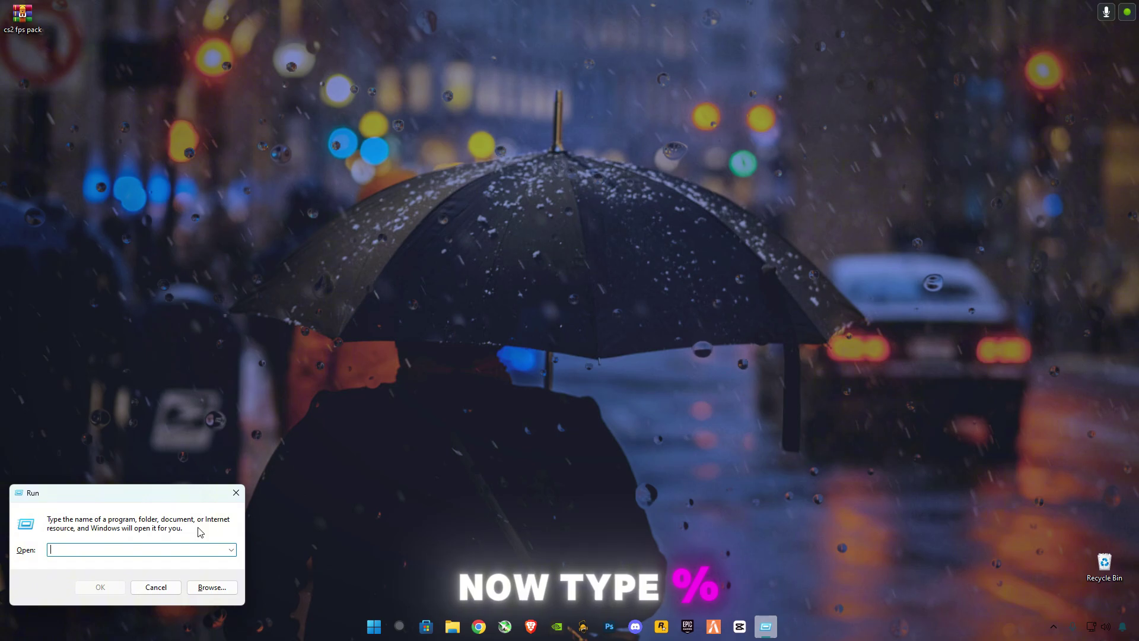
pyautogui.write('%temp%')
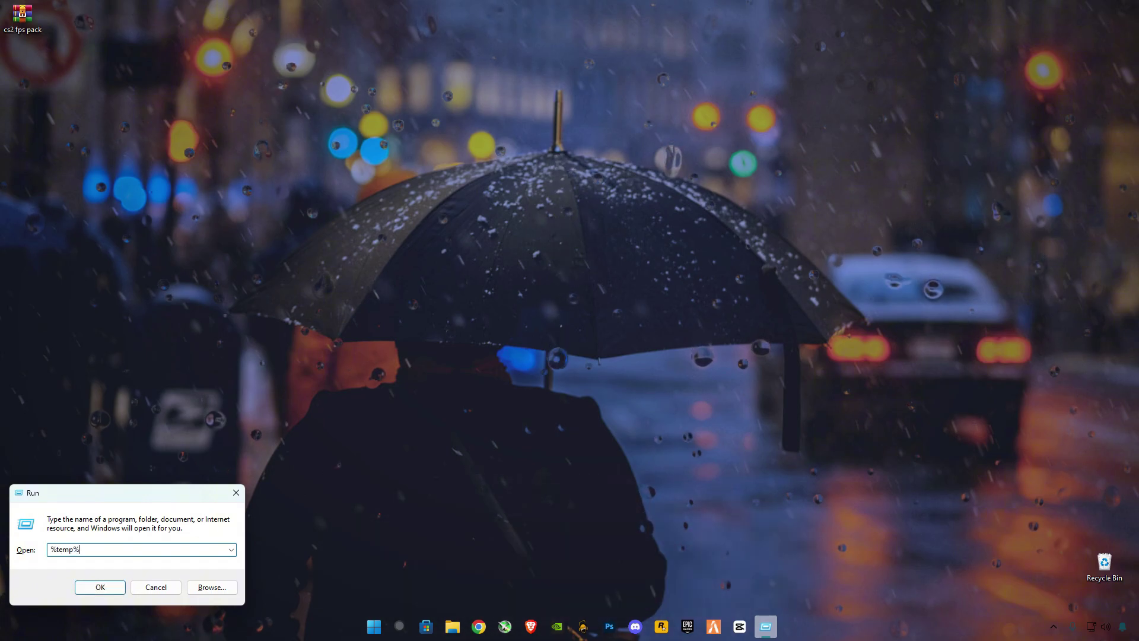
pyautogui.click(101, 588)
pyautogui.click(522, 346)
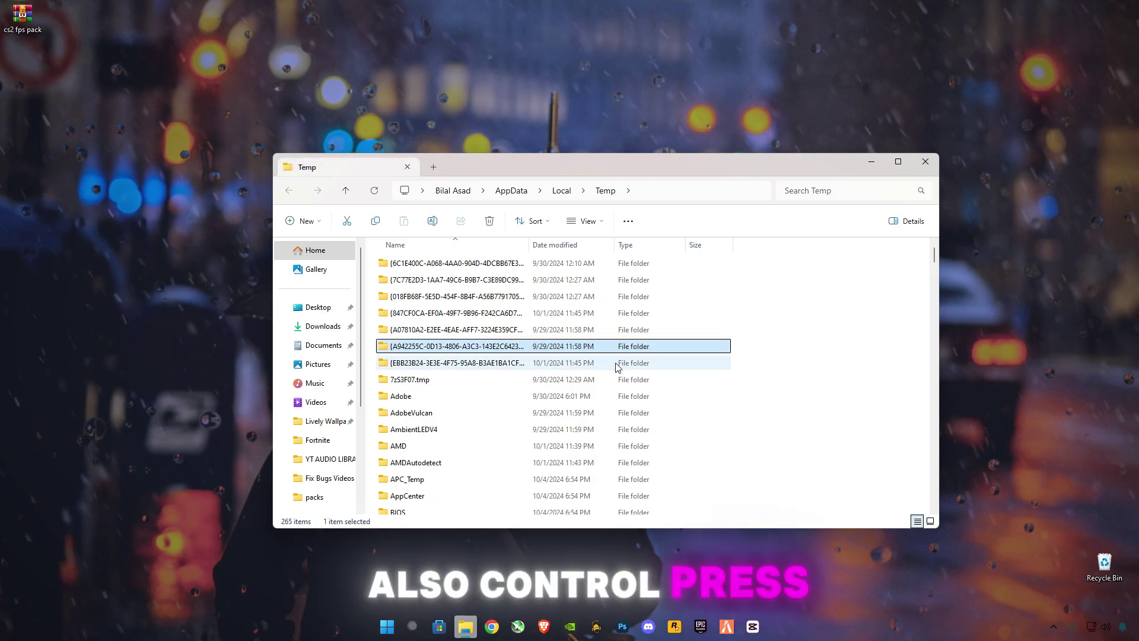
pyautogui.hotkey('ctrl', 'a')
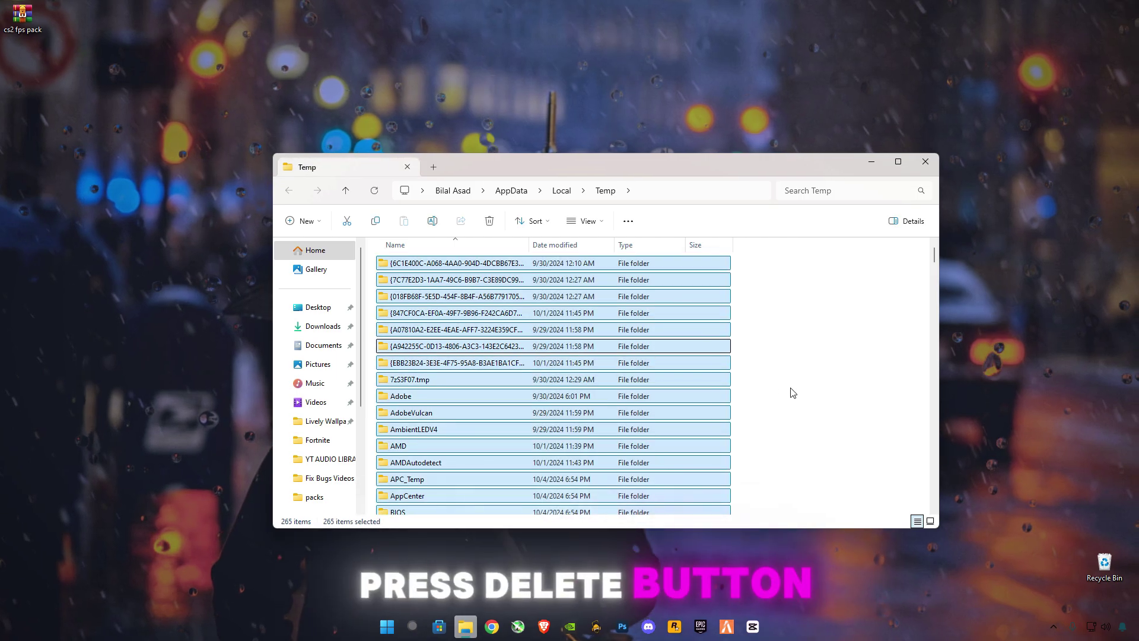
pyautogui.press('Delete')
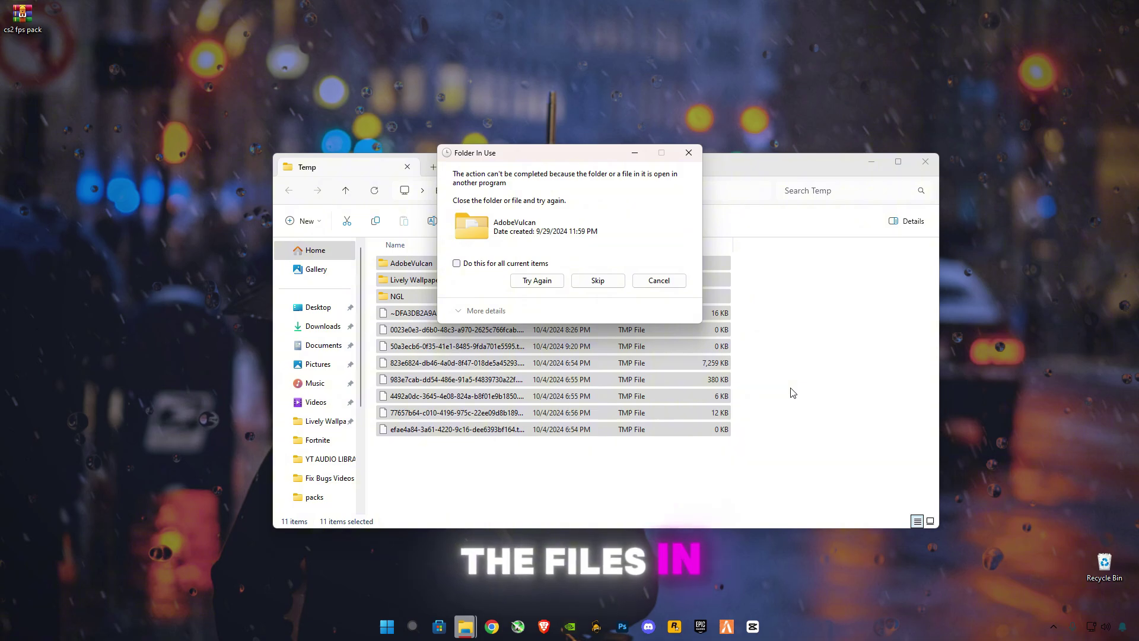
pyautogui.click(531, 262)
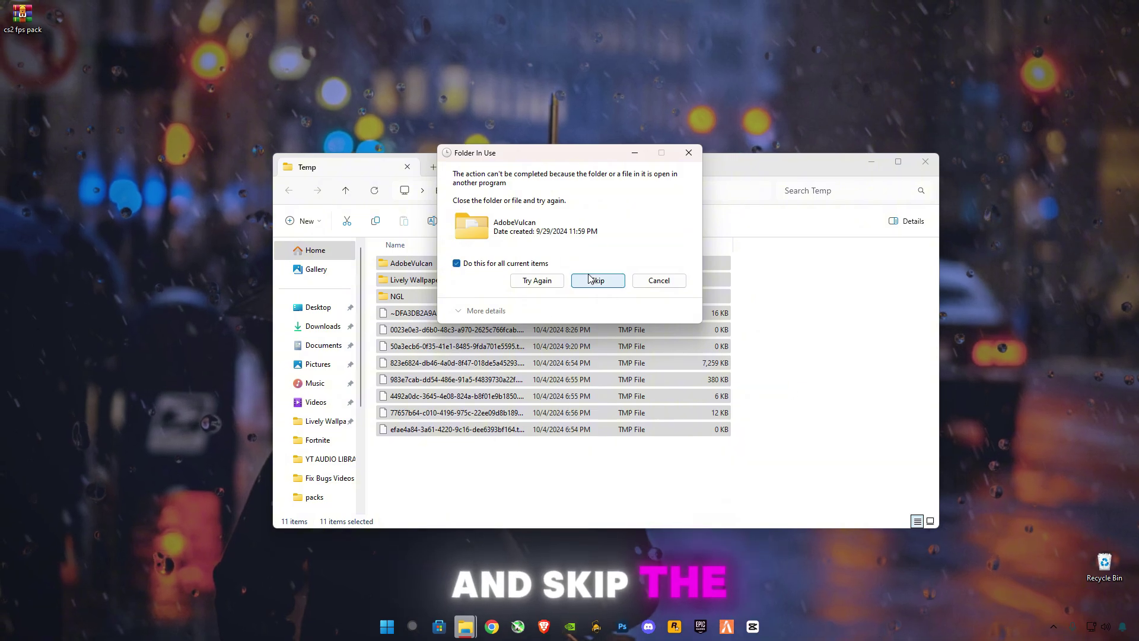
pyautogui.click(592, 280)
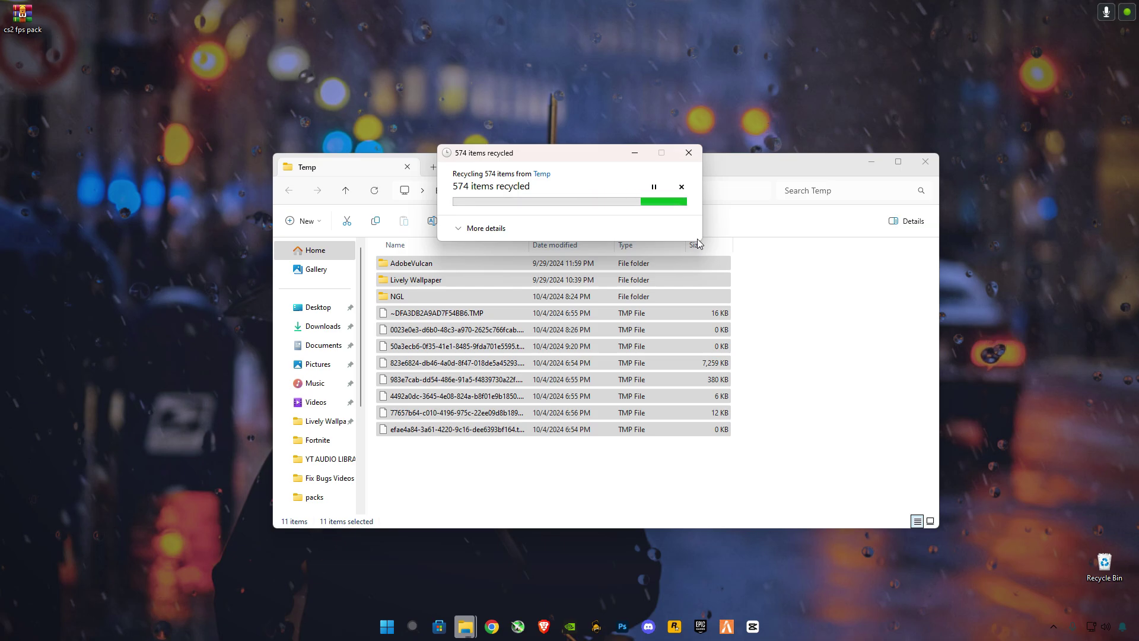
pyautogui.click(924, 161)
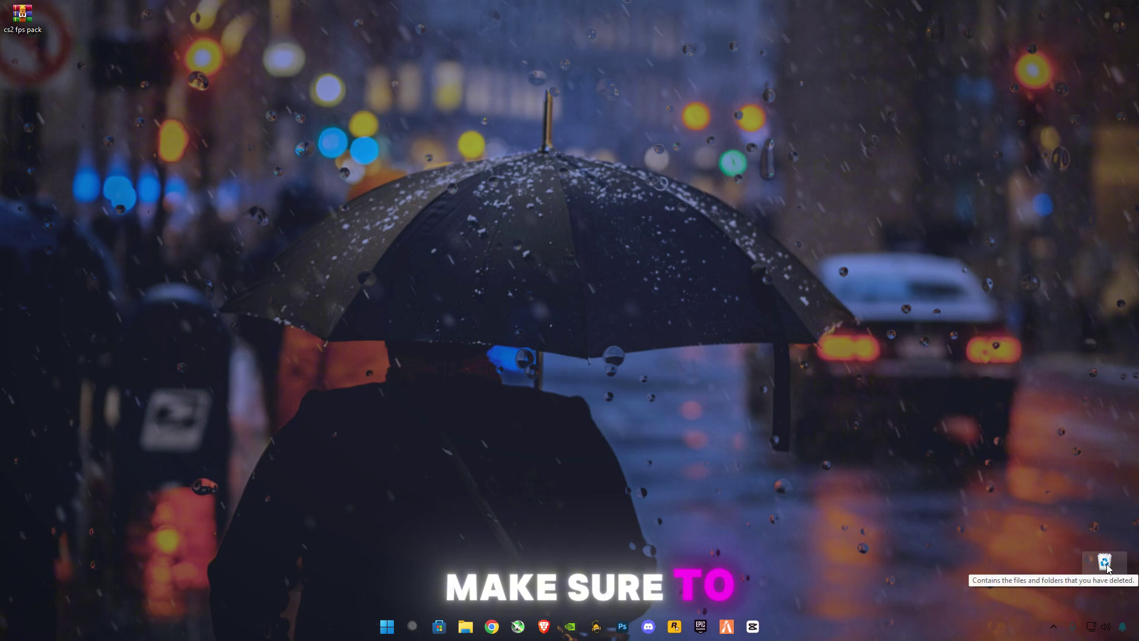
# - Permanently empty the Recycle Bin
pyautogui.rightClick(1106, 567)
pyautogui.click(1016, 476)
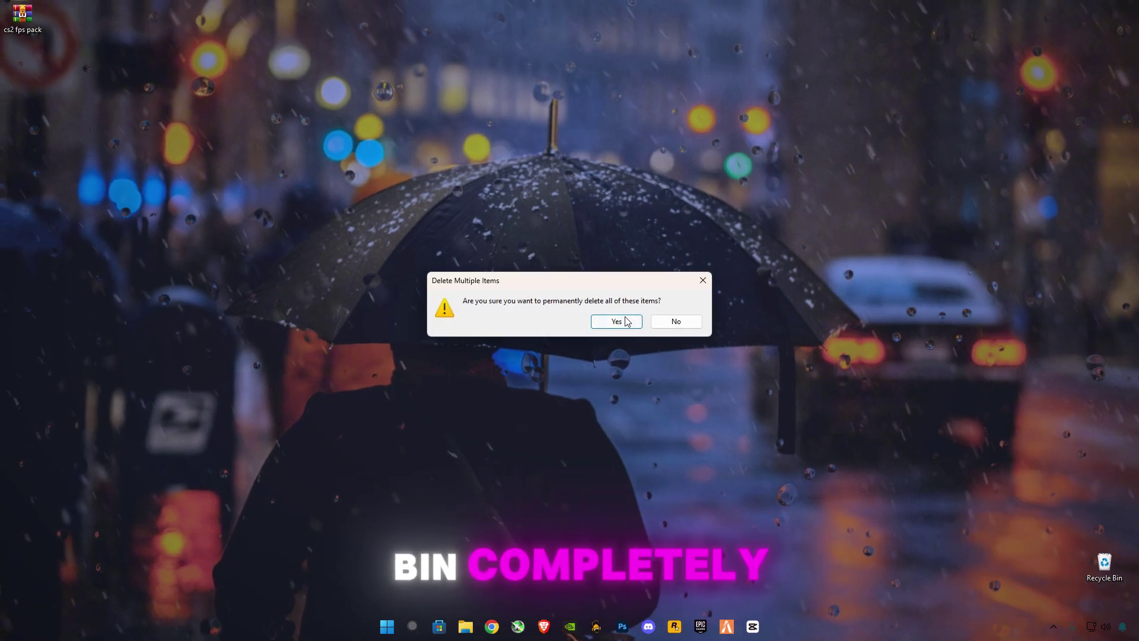
pyautogui.click(626, 321)
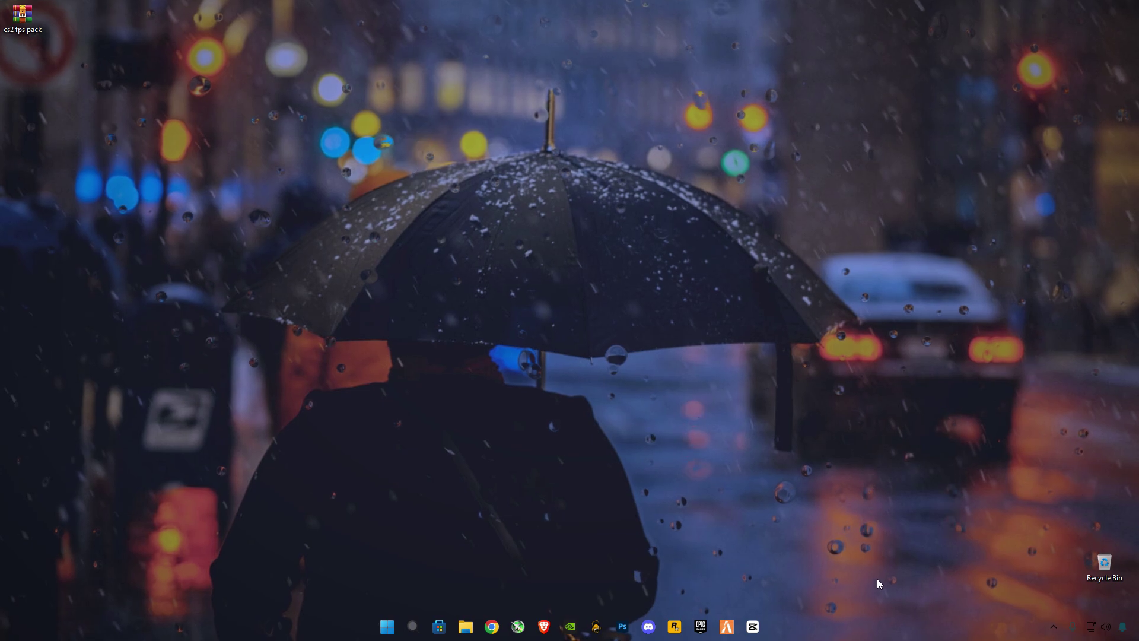
# - Extract the 'cs2 fps pack' archive here on the desktop using Extract Here
pyautogui.click(22, 18)
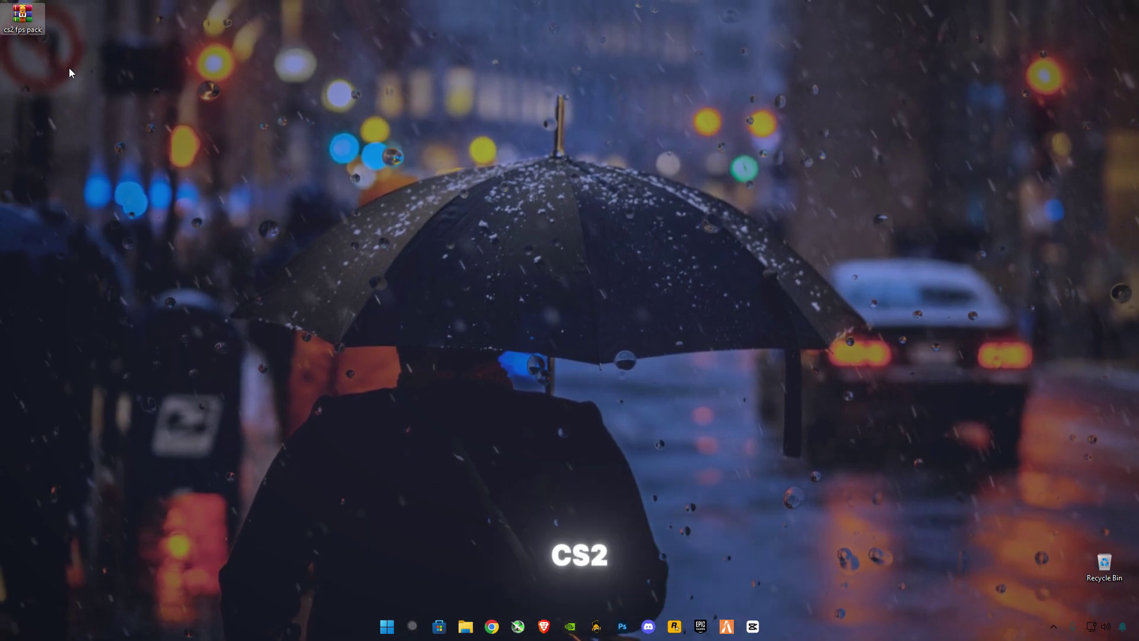
pyautogui.rightClick(23, 22)
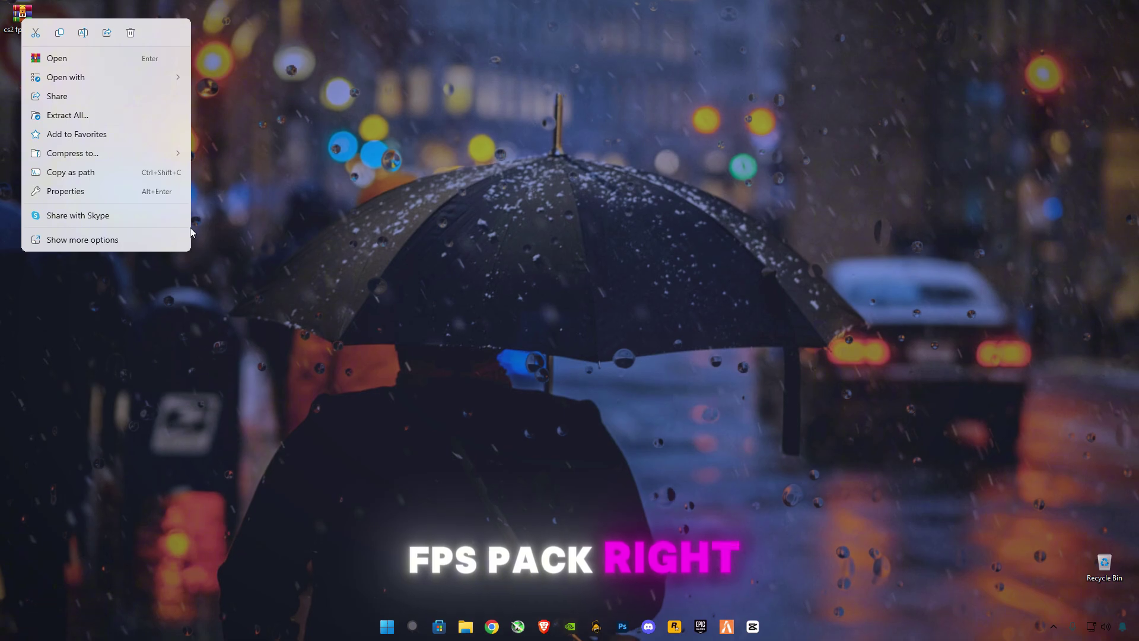
pyautogui.click(111, 242)
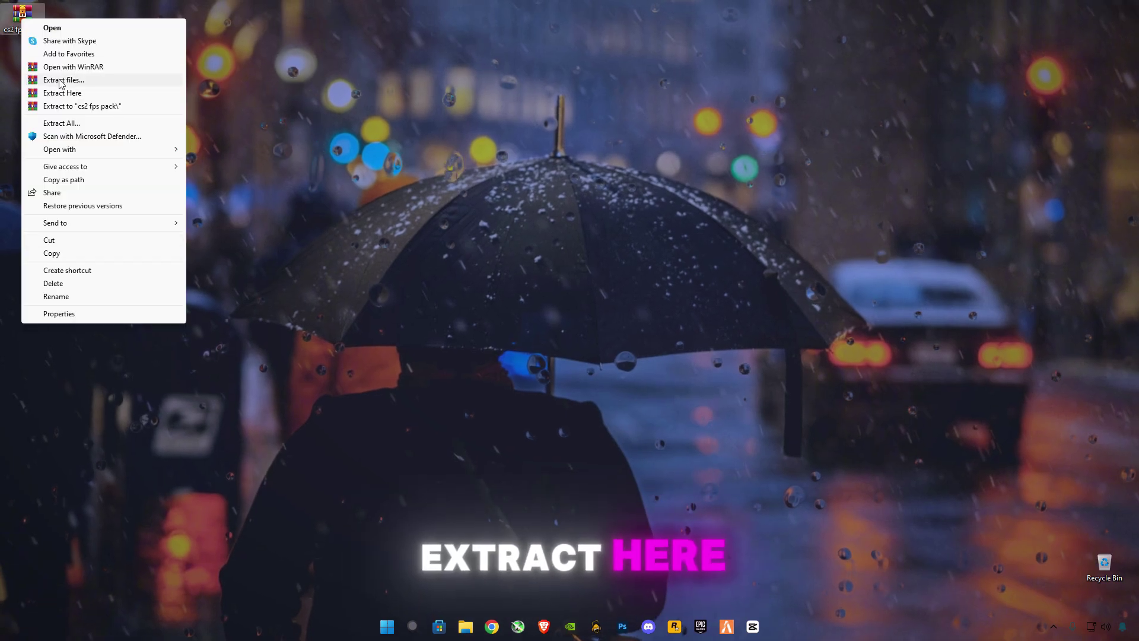
pyautogui.click(72, 94)
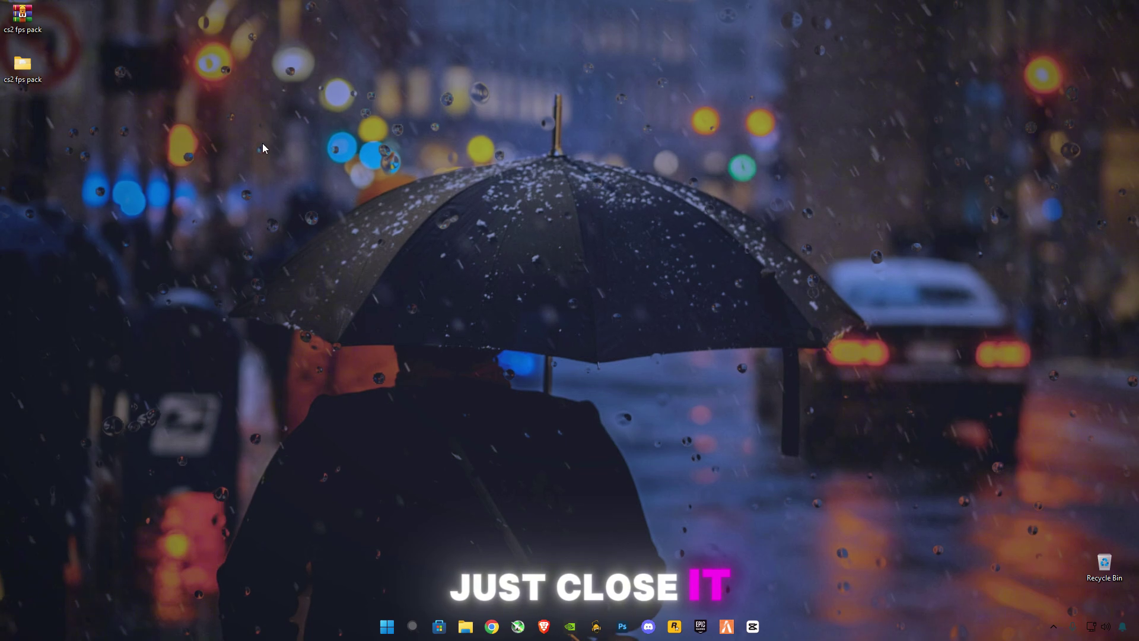
# - Launch dxcpl from the cs2 fps pack's DirectX Properties folder, approving the prompt
pyautogui.doubleClick(14, 76)
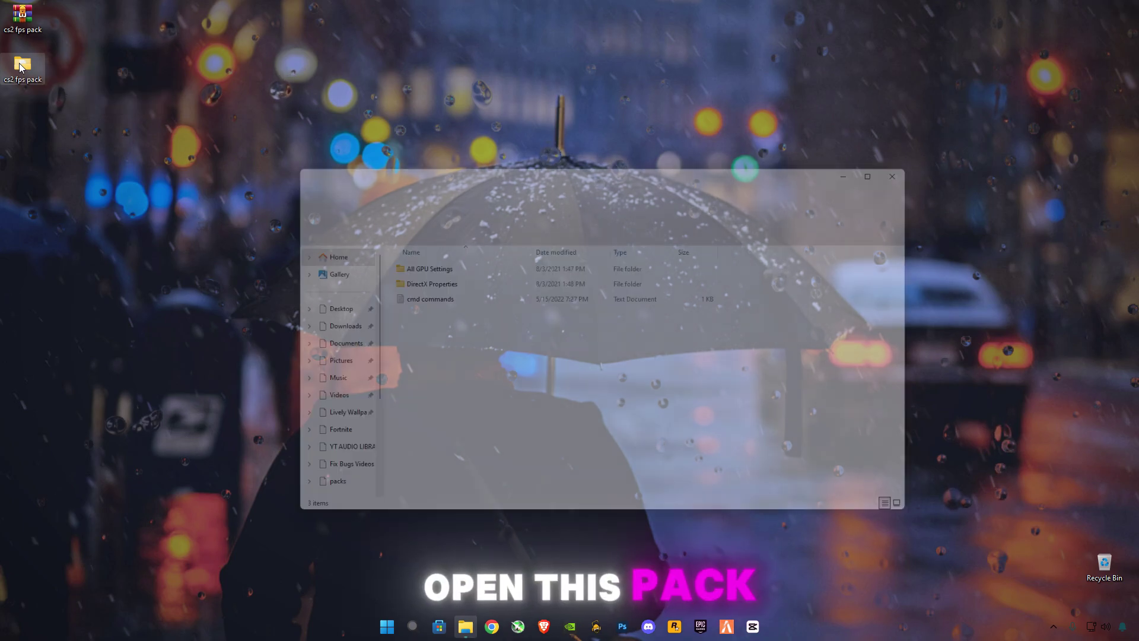
pyautogui.click(430, 283)
pyautogui.doubleClick(438, 286)
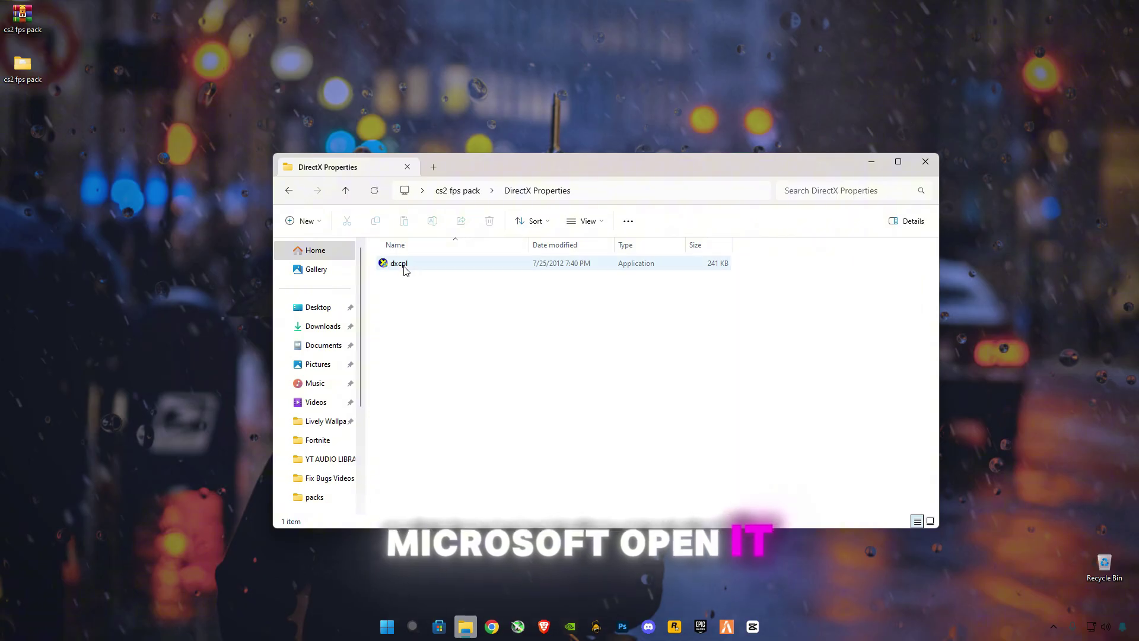
pyautogui.doubleClick(406, 265)
pyautogui.click(631, 409)
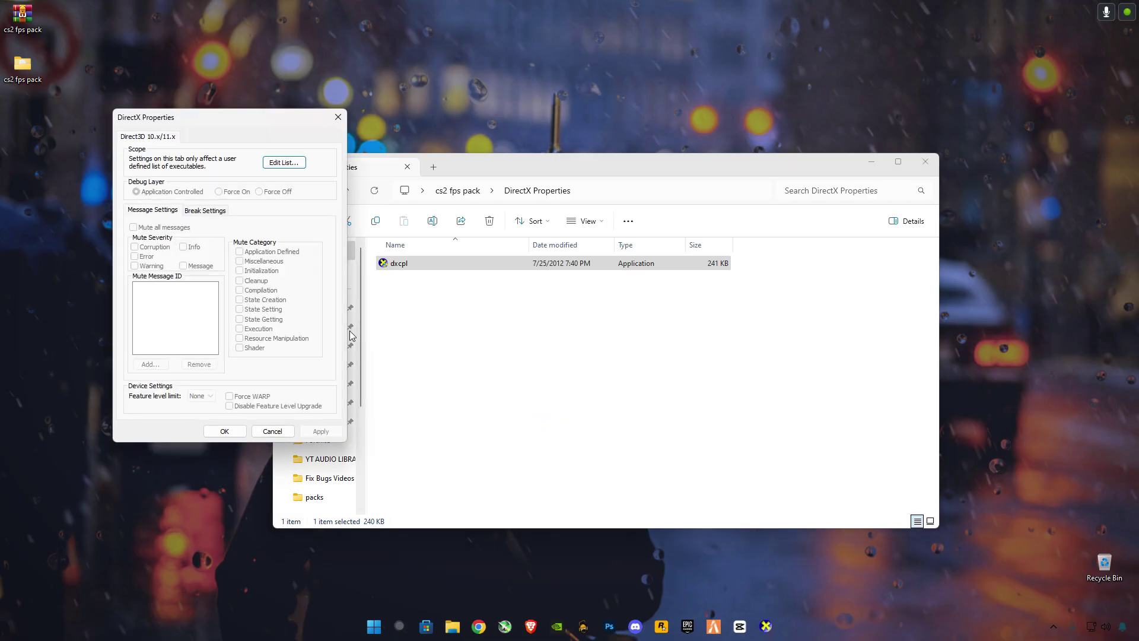
# - Add C:\Program Files (x86)\Steam\steam.exe to the Direct3D 10.x/11.x executable list
pyautogui.click(287, 164)
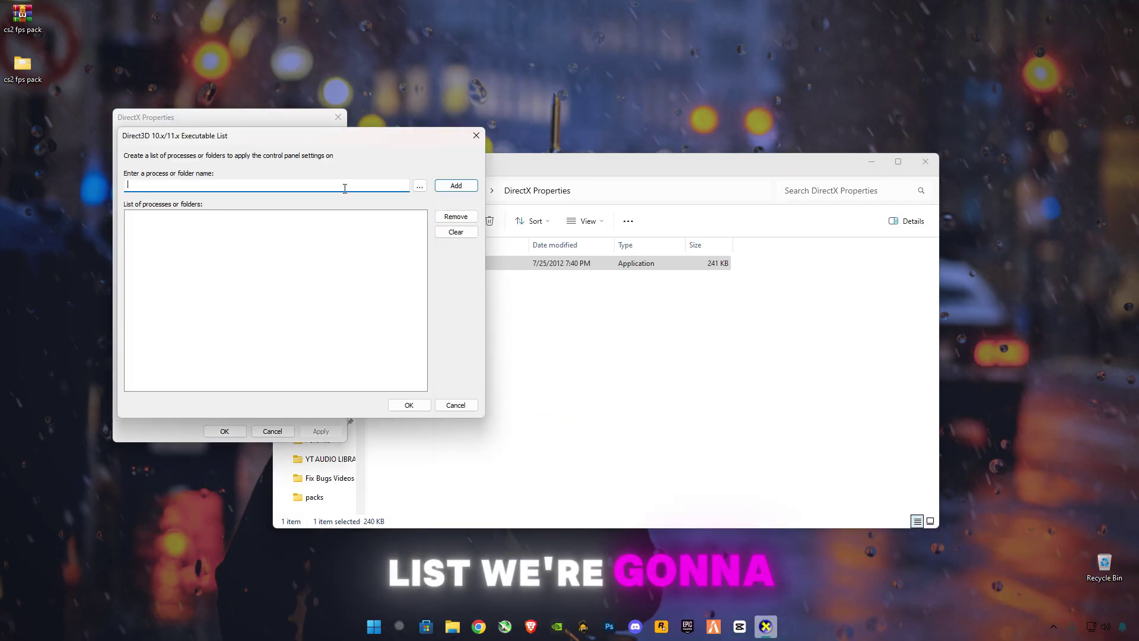
pyautogui.click(420, 186)
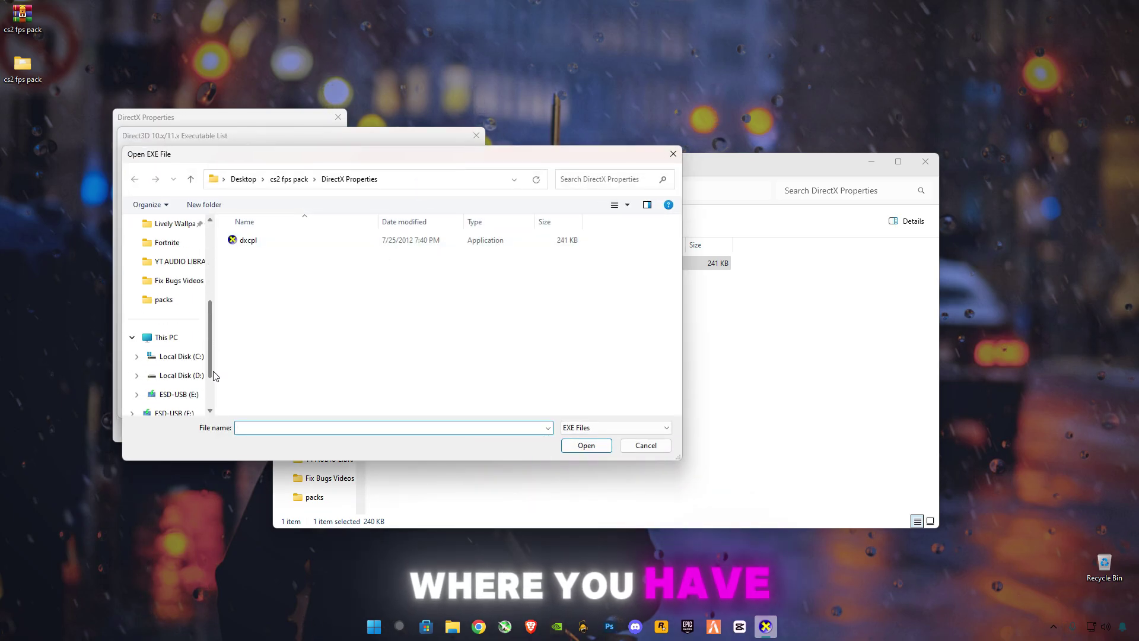
pyautogui.click(202, 359)
pyautogui.doubleClick(265, 326)
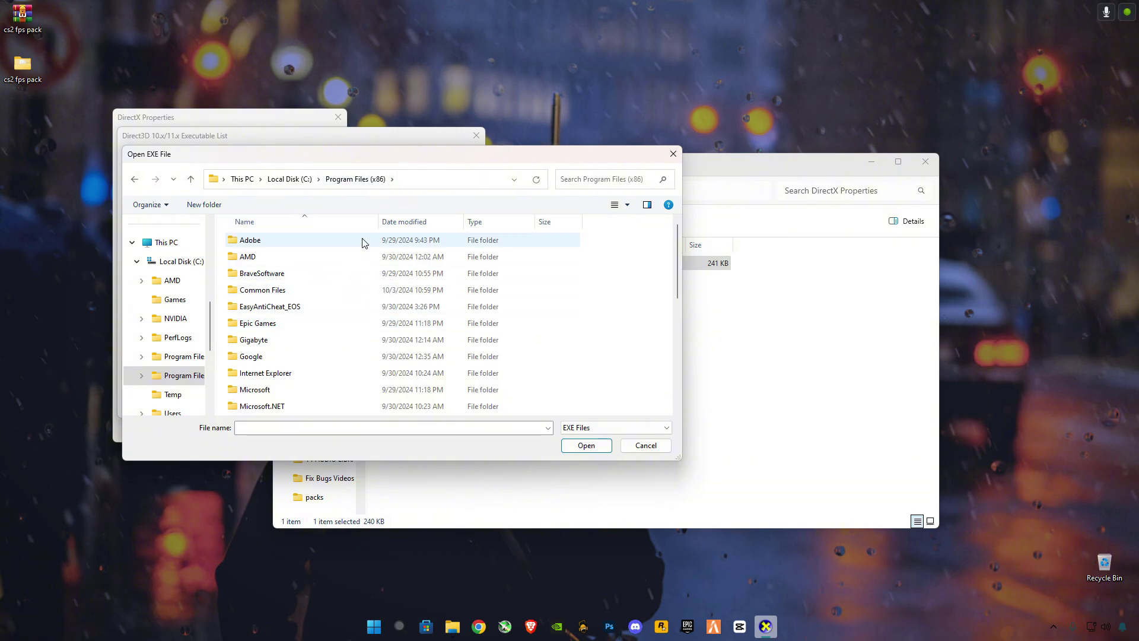
pyautogui.scroll(-5, 350, 292)
pyautogui.click(331, 309)
pyautogui.doubleClick(248, 311)
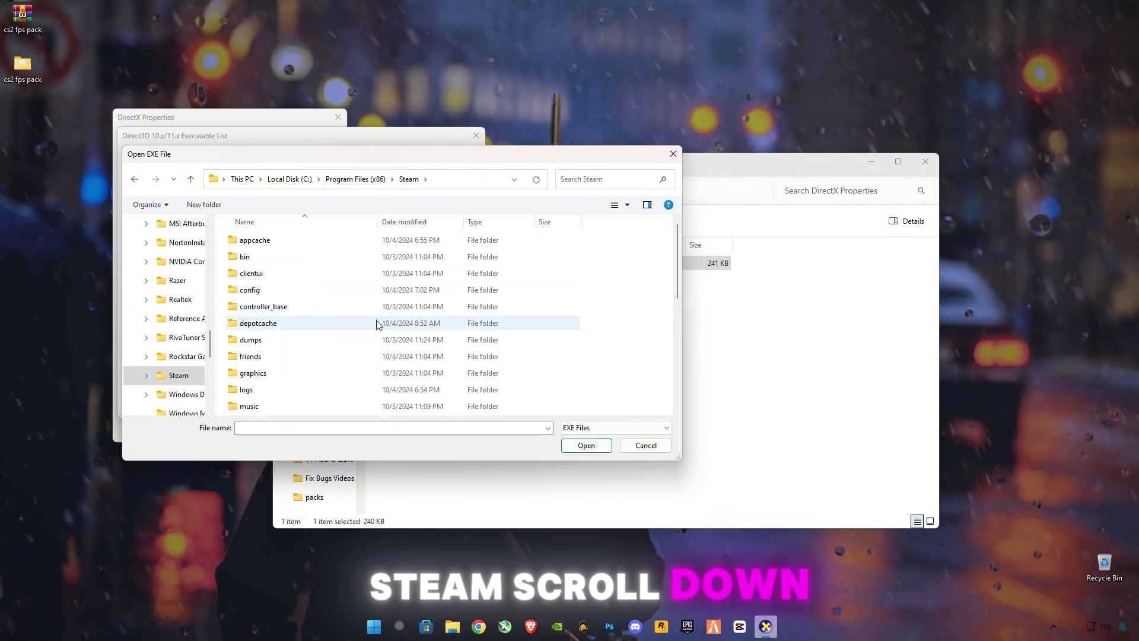
pyautogui.moveTo(672, 265); pyautogui.dragTo(686, 374)
pyautogui.click(265, 323)
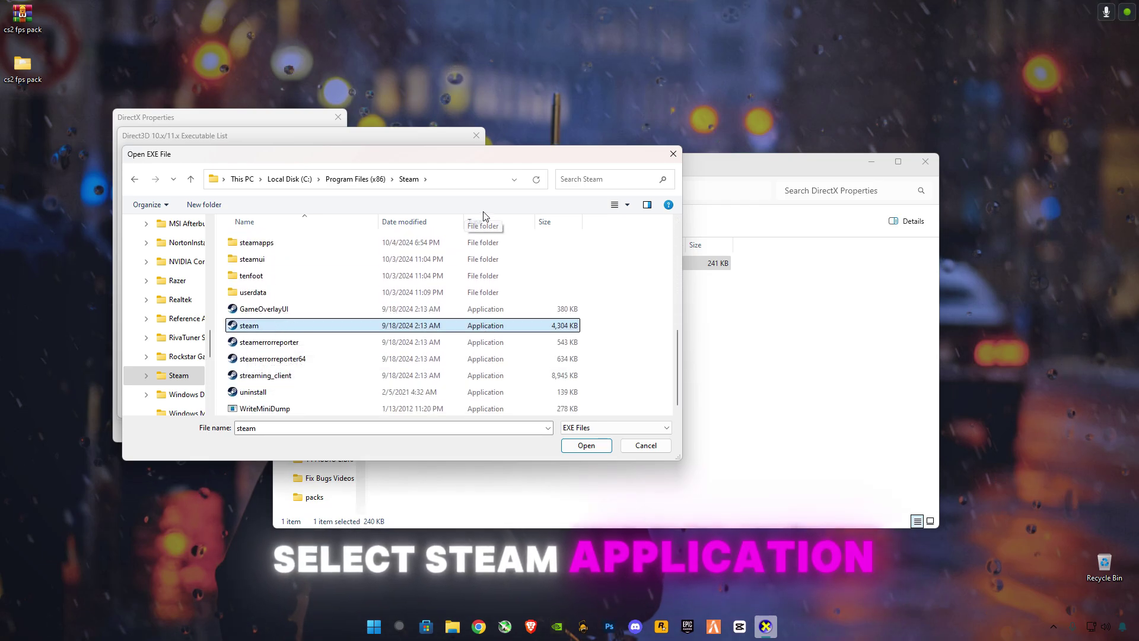
pyautogui.click(585, 445)
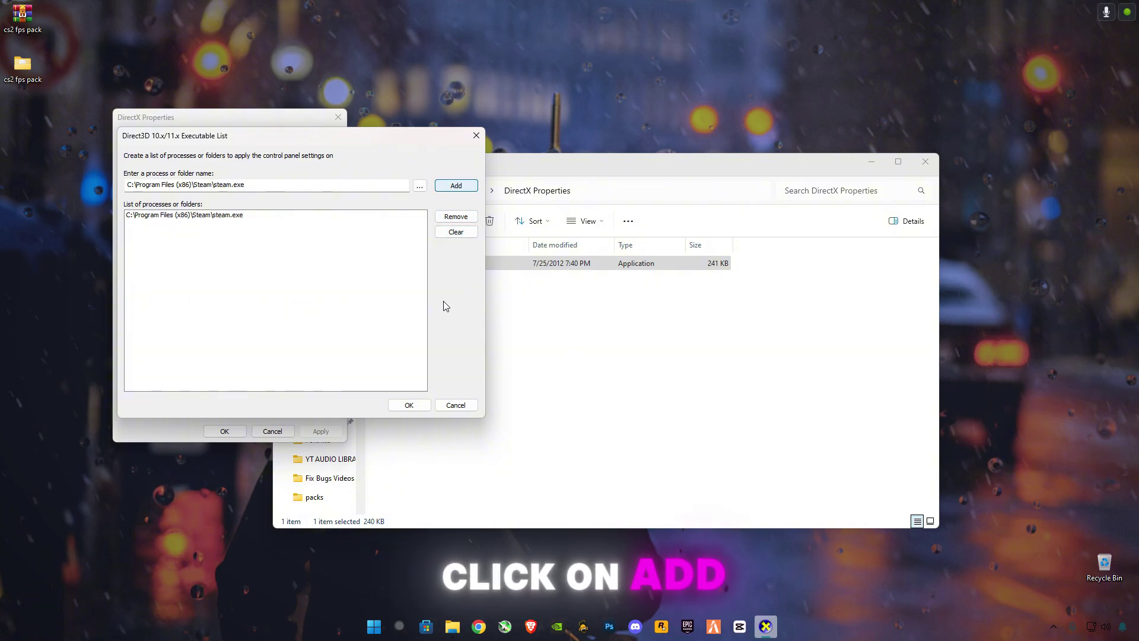
# - Enable Force WARP and Disable Feature Level Upgrade, apply, and close the DirectX windows
pyautogui.click(409, 405)
pyautogui.moveTo(240, 120); pyautogui.dragTo(617, 154)
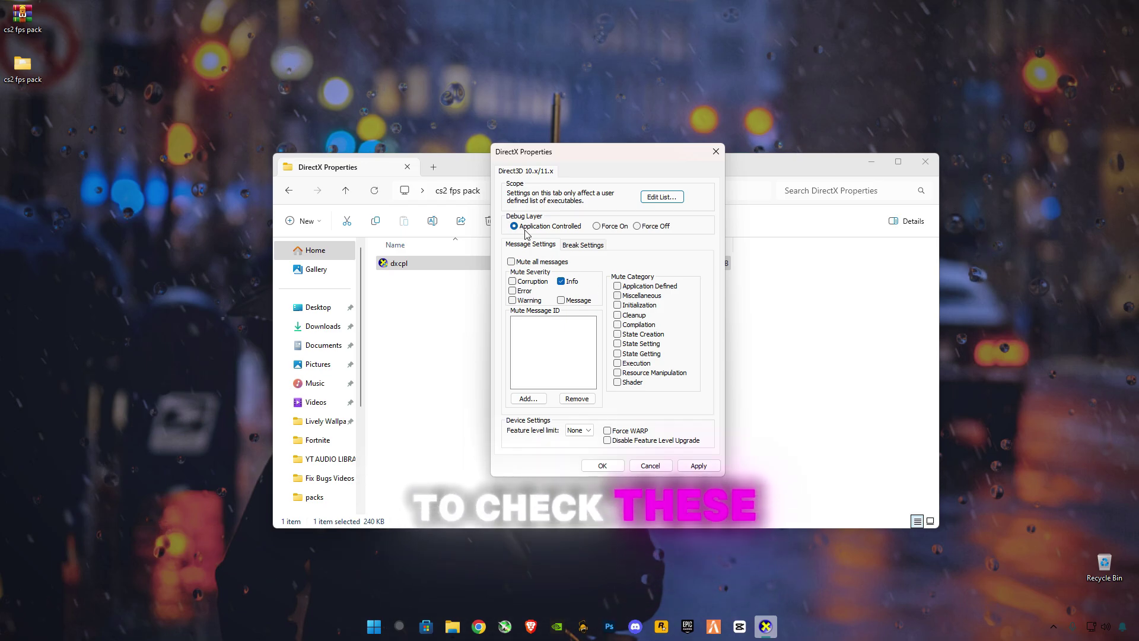
pyautogui.click(606, 441)
pyautogui.click(607, 430)
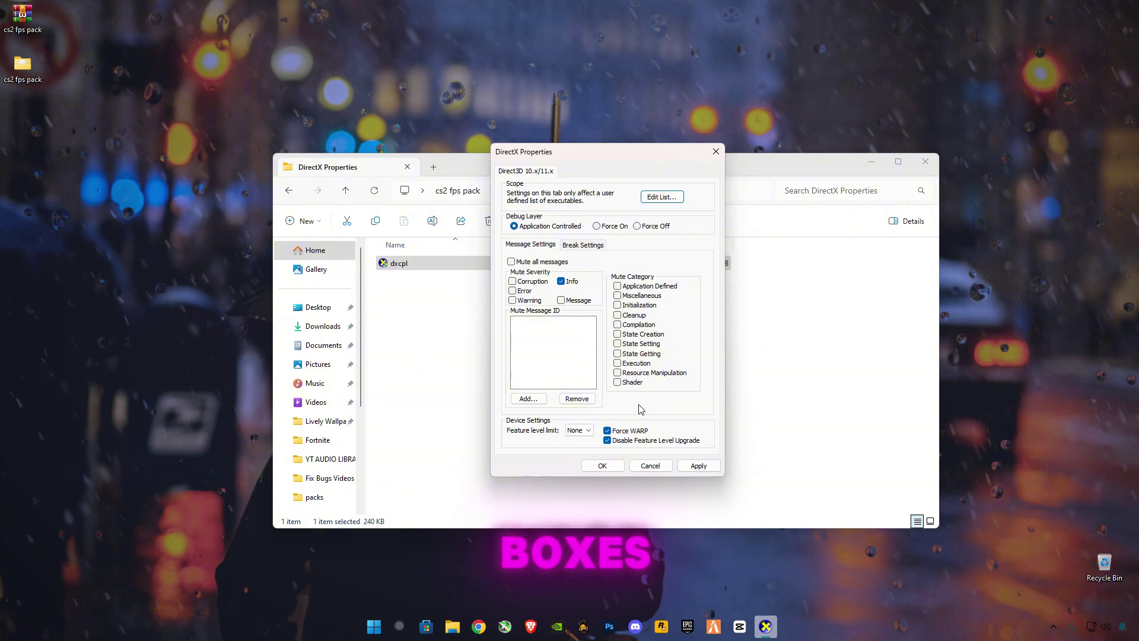
pyautogui.click(698, 465)
pyautogui.click(602, 466)
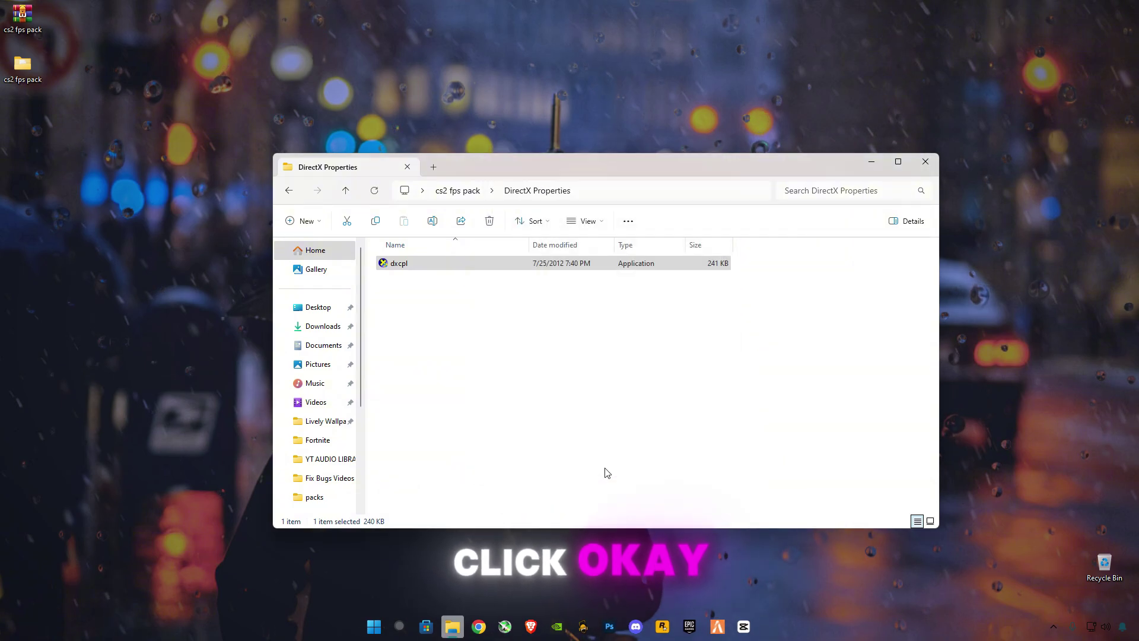
pyautogui.click(927, 160)
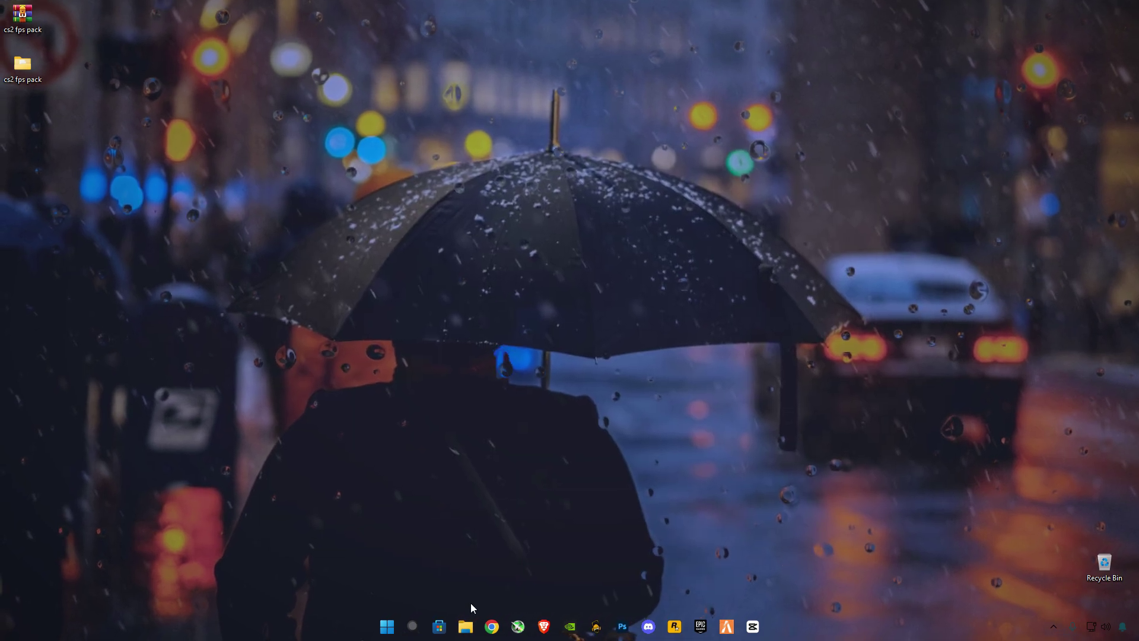
# - Browse into cs2 fps pack > All GPU Settings to view the AMD, Intel and NVIDIA files, then go back
pyautogui.doubleClick(35, 74)
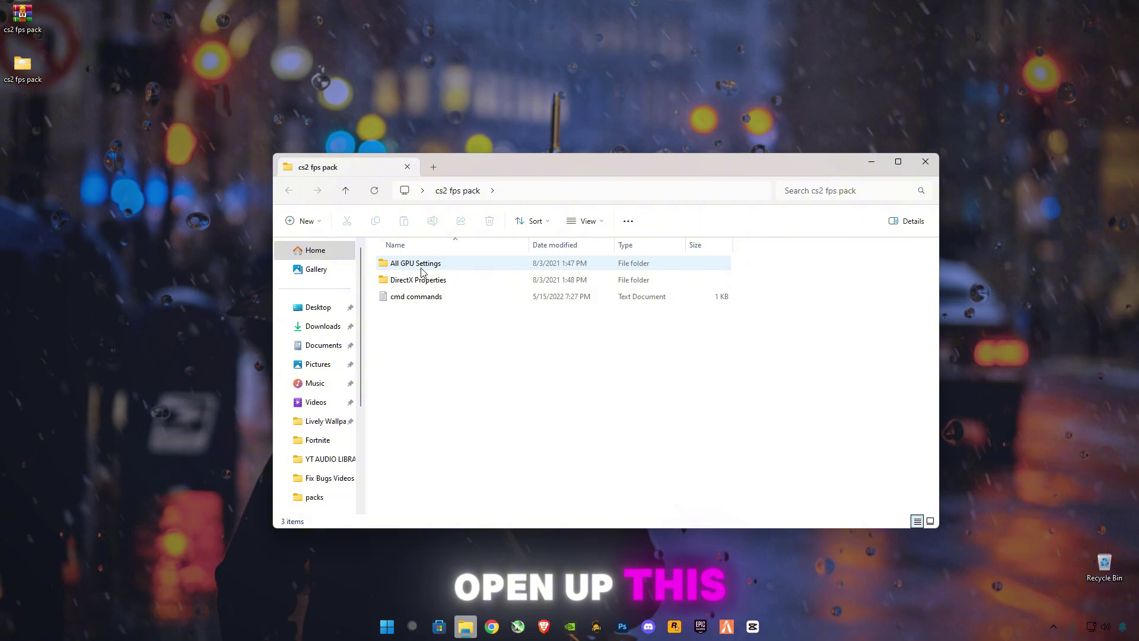
pyautogui.click(422, 265)
pyautogui.doubleClick(425, 265)
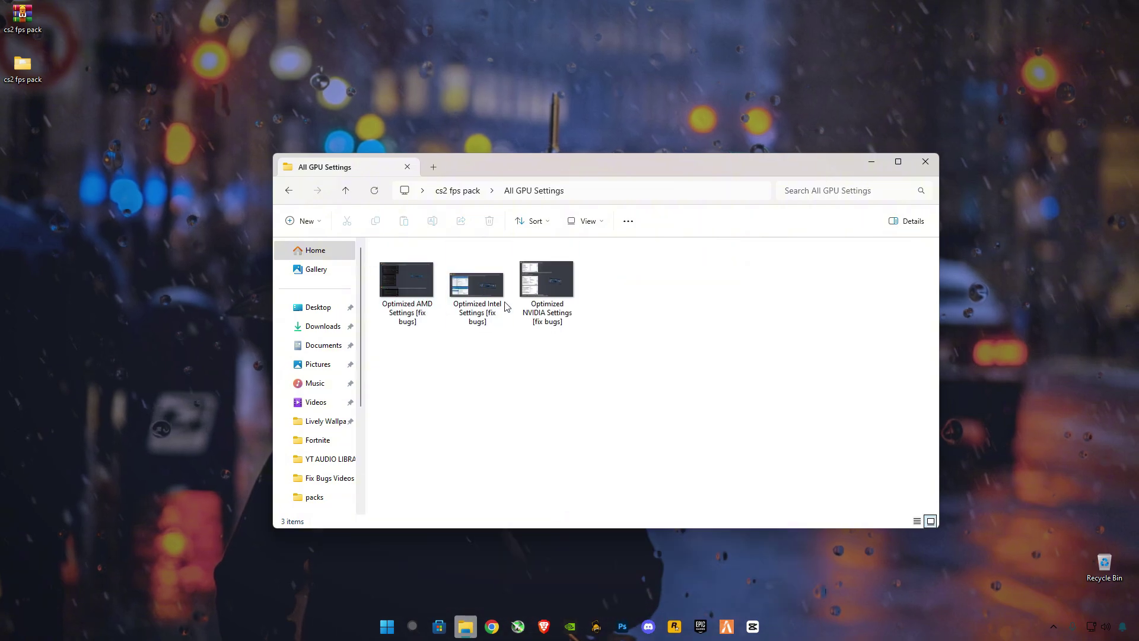
pyautogui.click(482, 309)
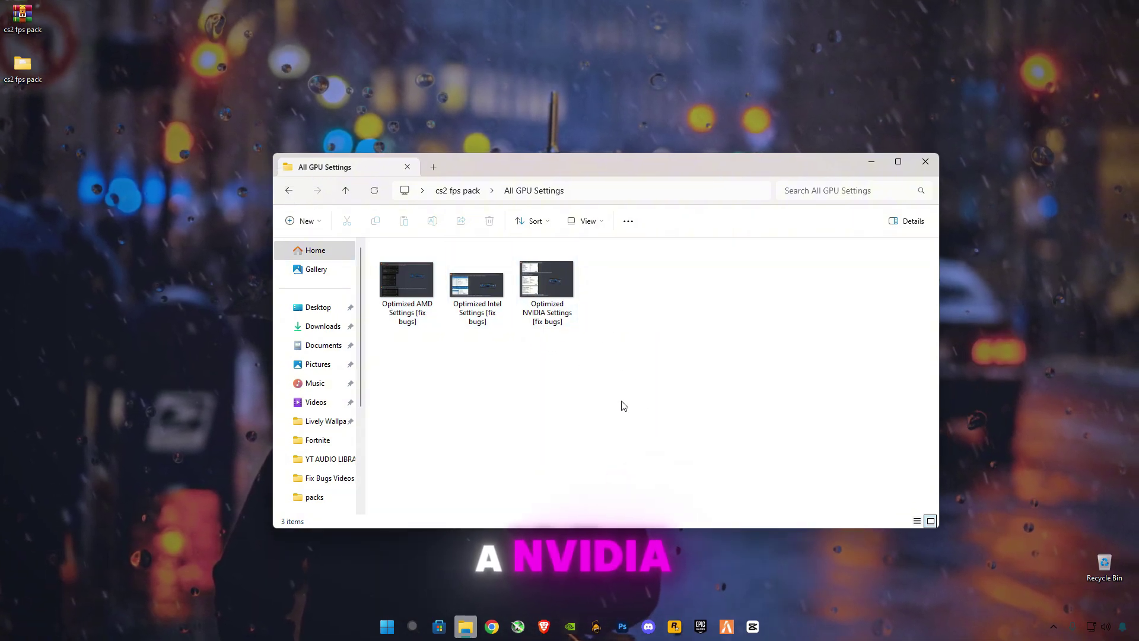
pyautogui.click(290, 191)
# - Open the cmd commands file in Notepad and launch Command Prompt as administrator
pyautogui.click(427, 297)
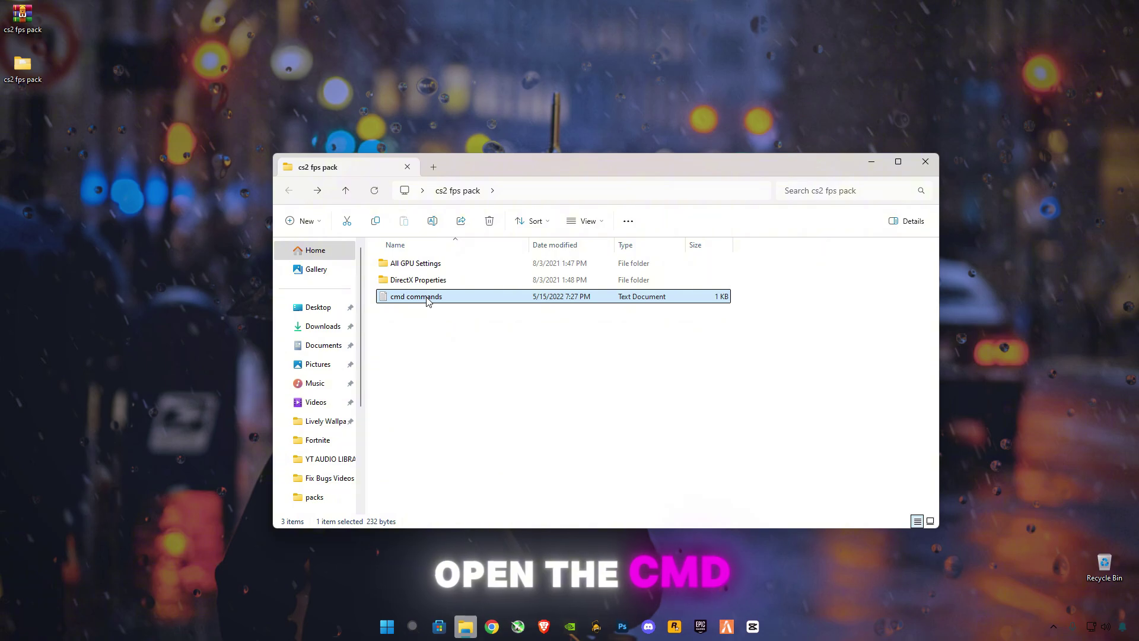
pyautogui.doubleClick(427, 297)
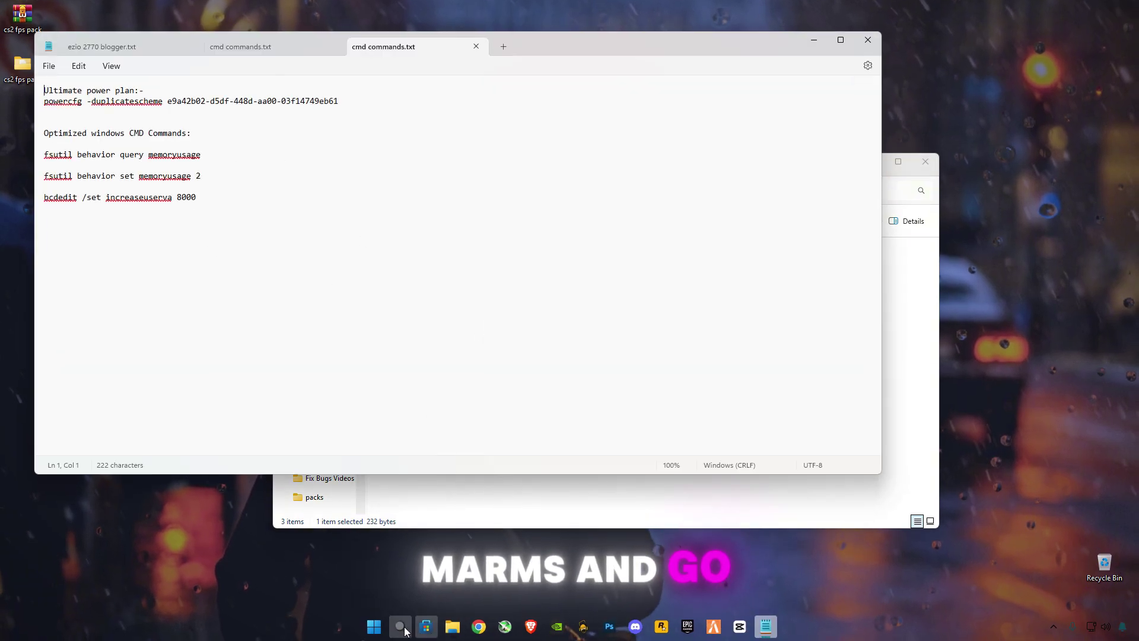
pyautogui.click(401, 627)
pyautogui.write('c')
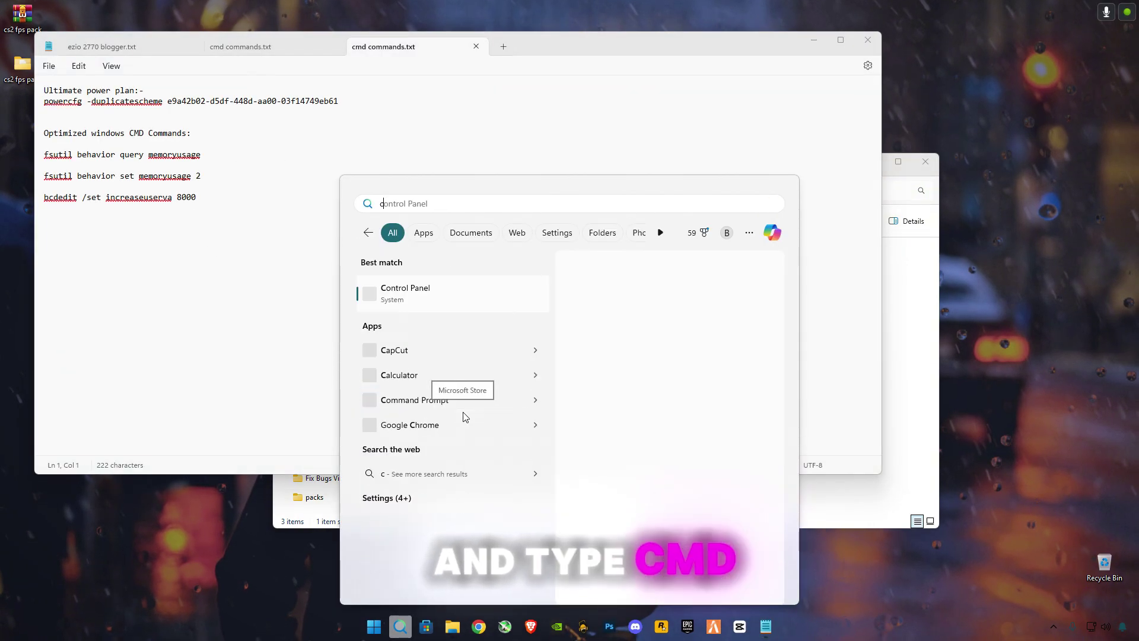
pyautogui.write('md')
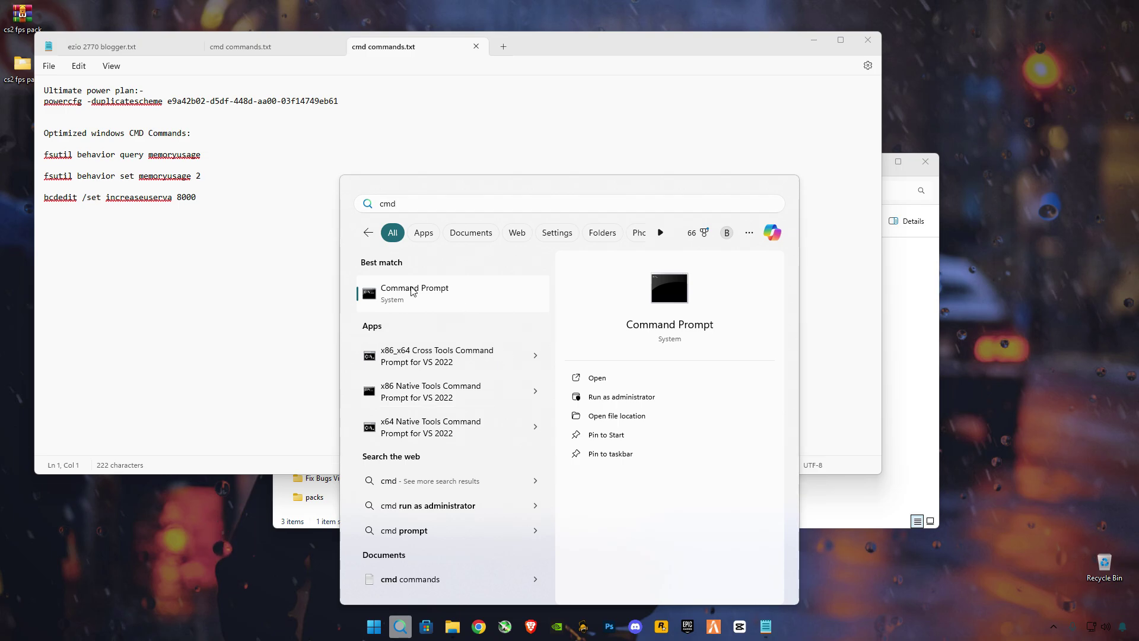
pyautogui.rightClick(414, 291)
pyautogui.click(469, 295)
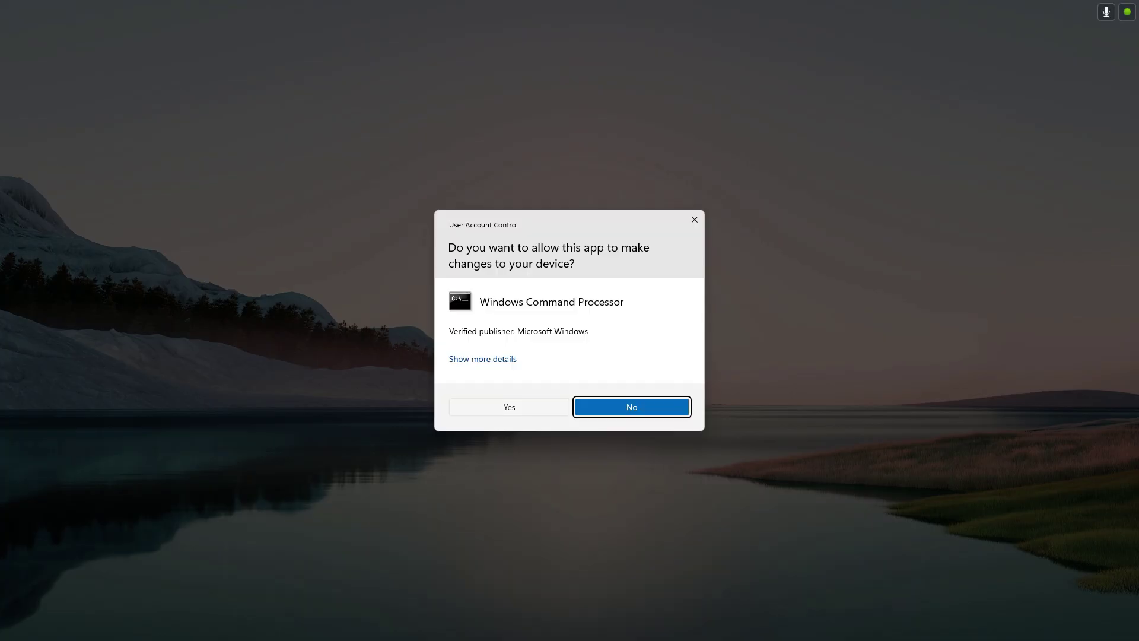
pyautogui.hotkey('alt', 'y')
pyautogui.moveTo(265, 33); pyautogui.dragTo(553, 173)
# - Copy the powercfg duplicatescheme line and return to the admin Command Prompt
pyautogui.moveTo(338, 102); pyautogui.dragTo(50, 107)
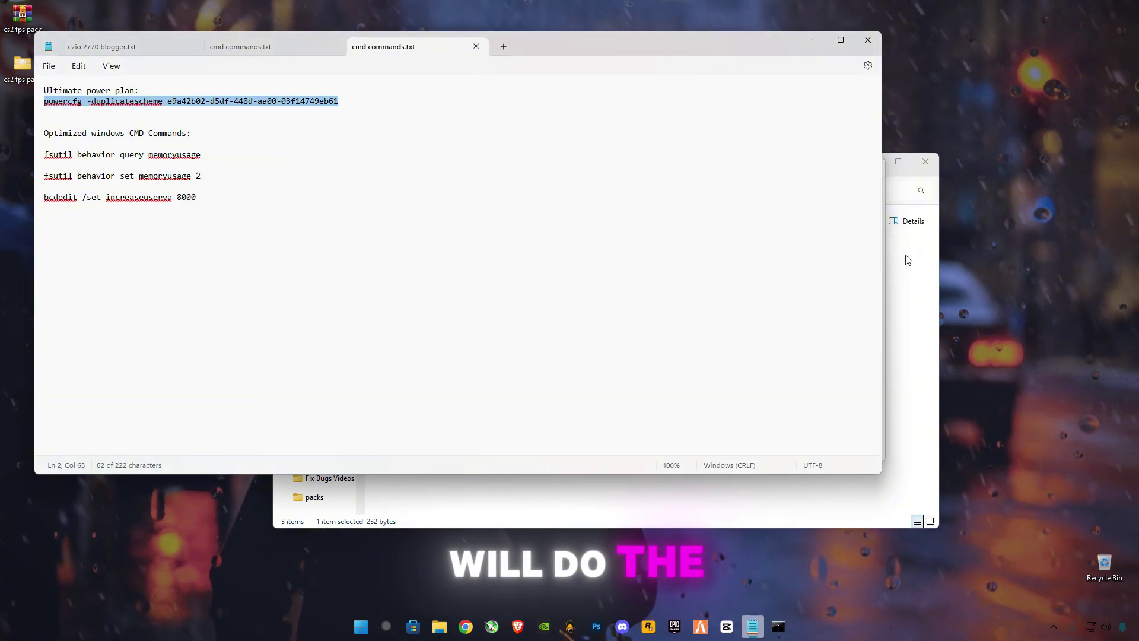
pyautogui.click(778, 626)
pyautogui.click(434, 224)
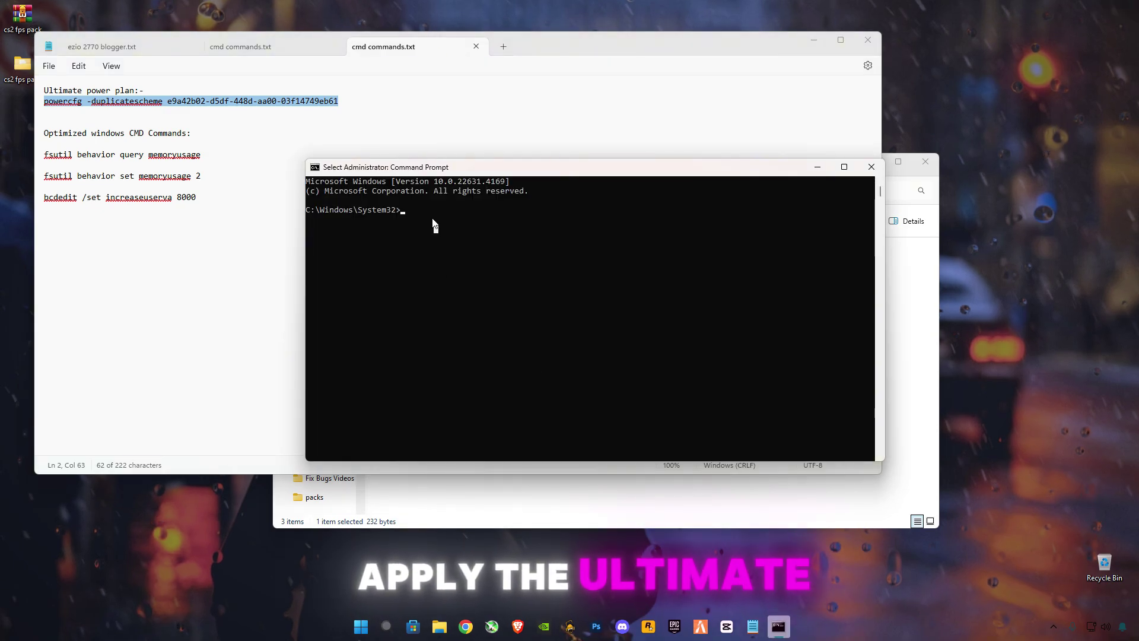
# - Run the powercfg command, then copy the fsutil and bcdedit lines from Notepad
pyautogui.rightClick(490, 234)
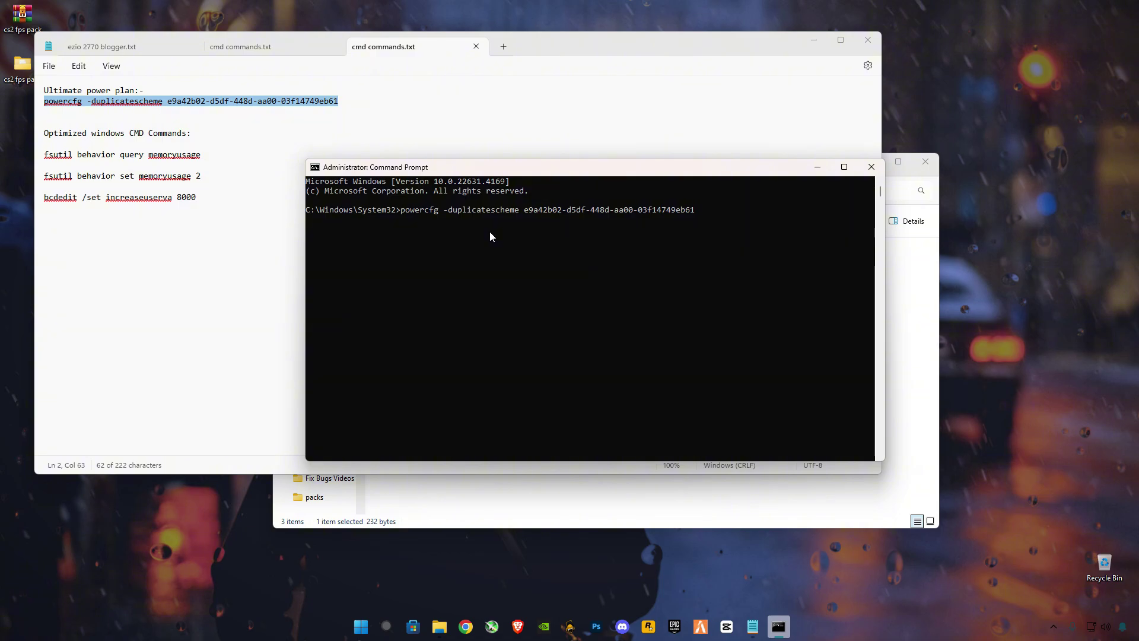
pyautogui.press('Return')
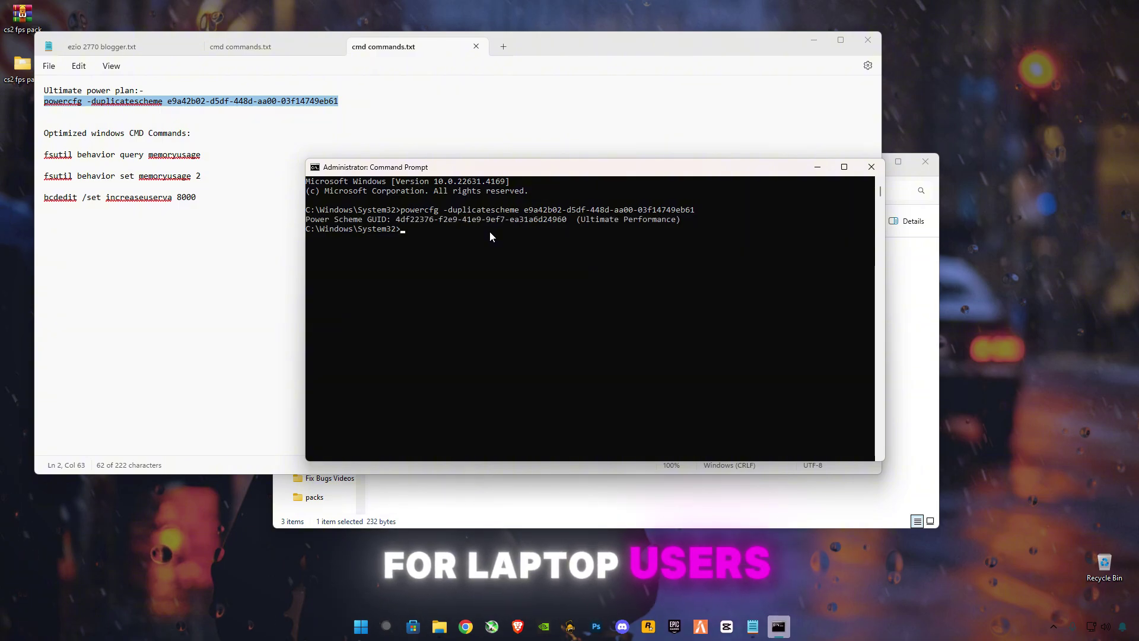
pyautogui.moveTo(206, 194); pyautogui.dragTo(55, 158)
pyautogui.rightClick(55, 157)
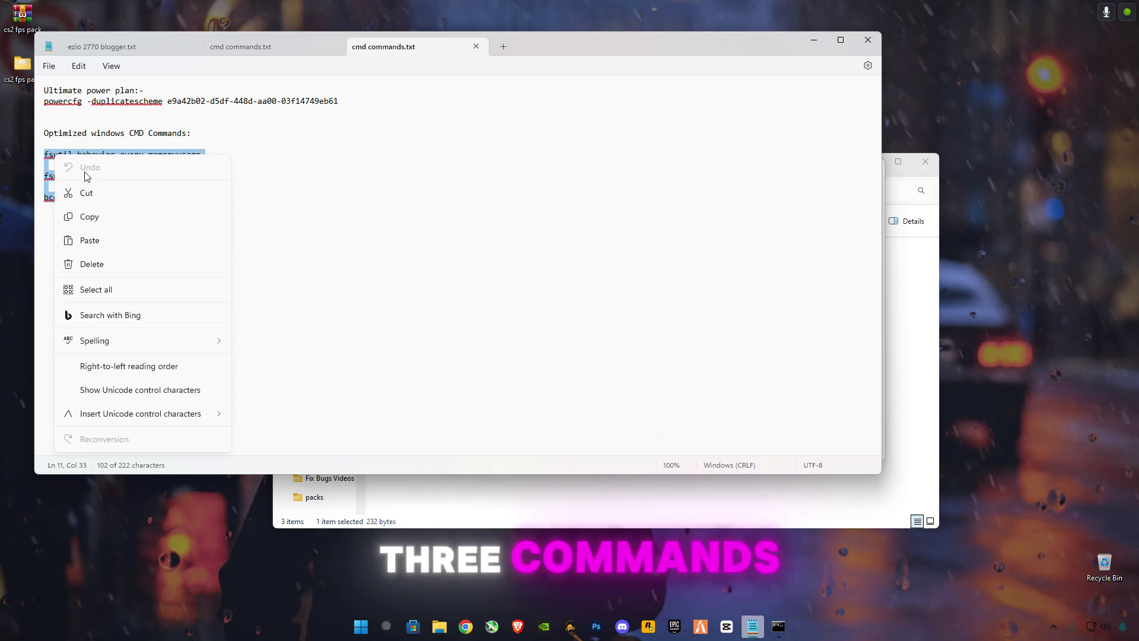
pyautogui.click(84, 217)
# - Paste and run fsutil memoryusage 2 and bcdedit increaseuserva 8000, then exit the prompt
pyautogui.click(778, 634)
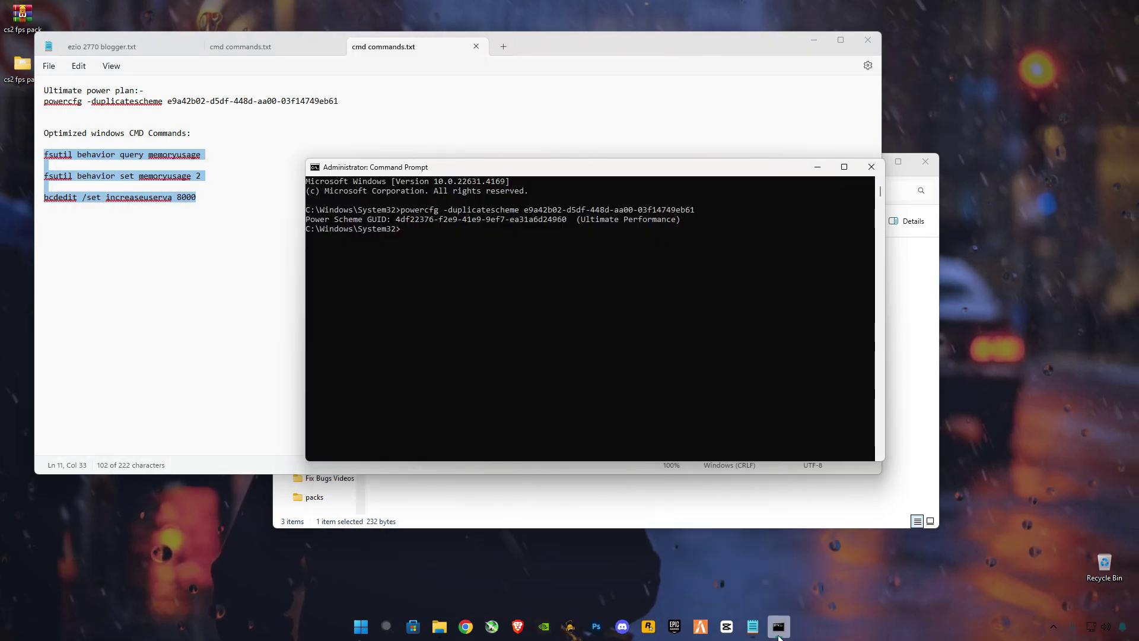
pyautogui.rightClick(476, 278)
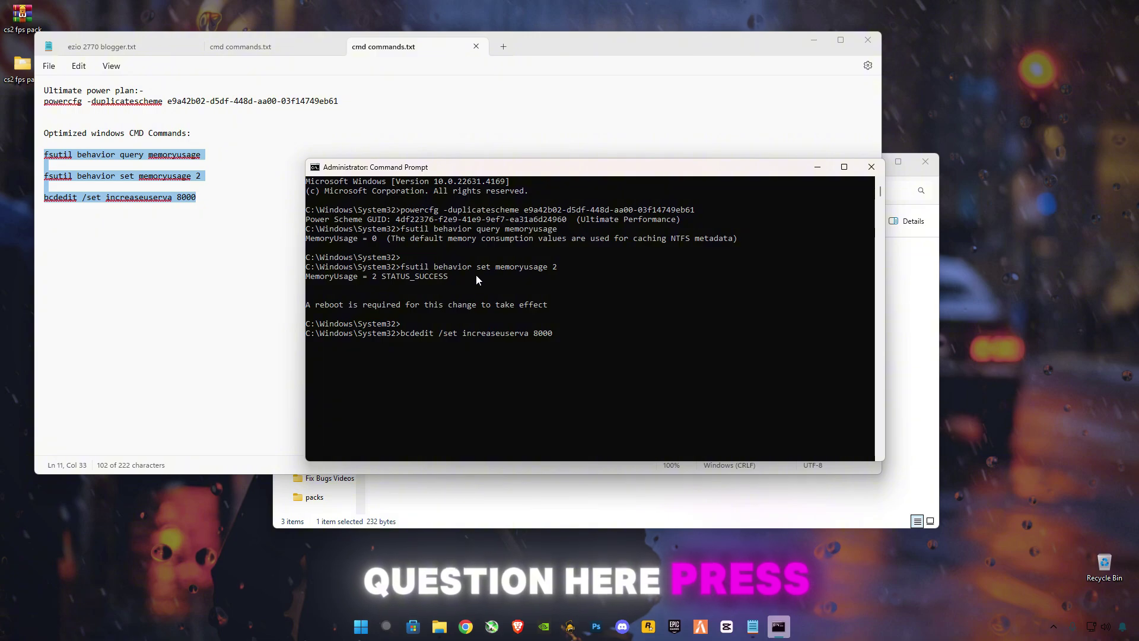
pyautogui.press('Return')
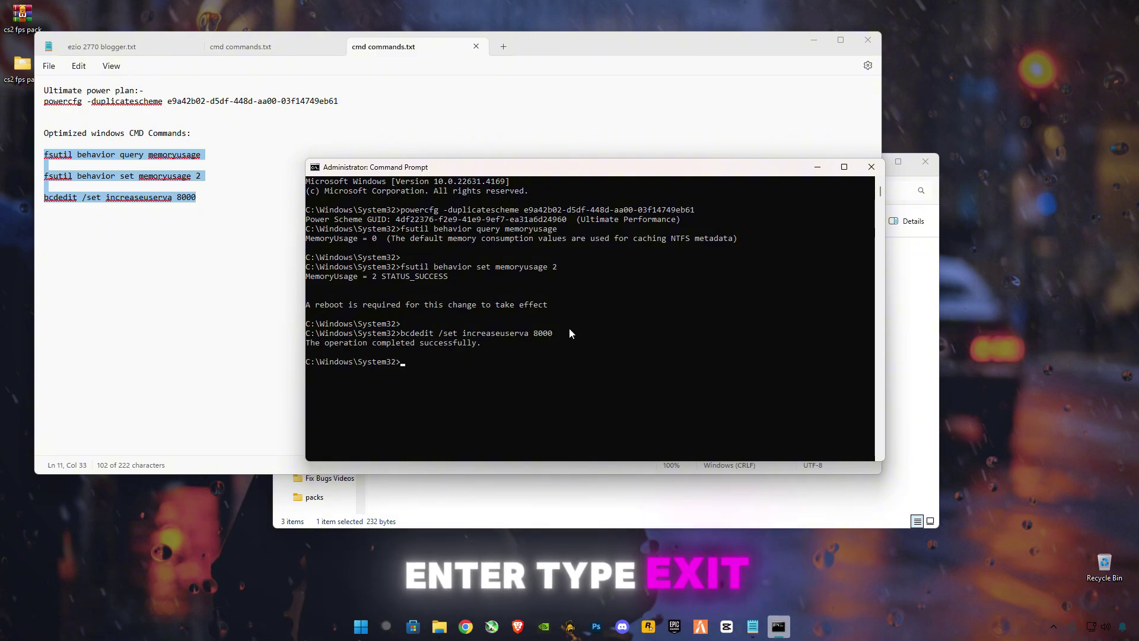
pyautogui.write('exit')
pyautogui.press('Return')
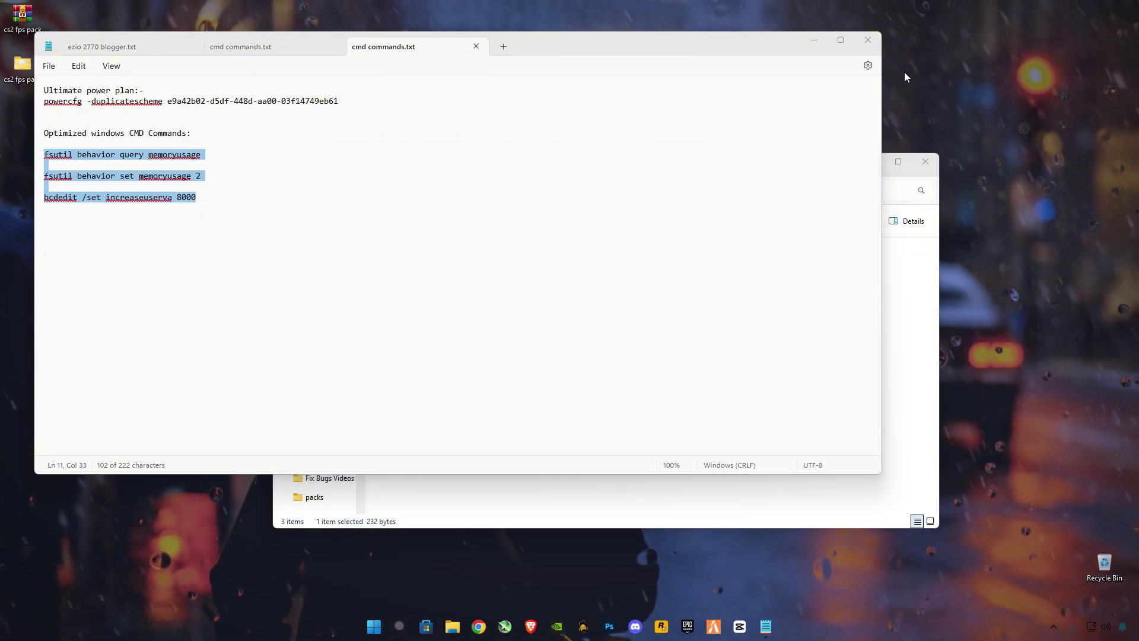
# - Close Notepad and File Explorer, then open Settings from a Start search for 'sett'
pyautogui.click(867, 40)
pyautogui.click(936, 163)
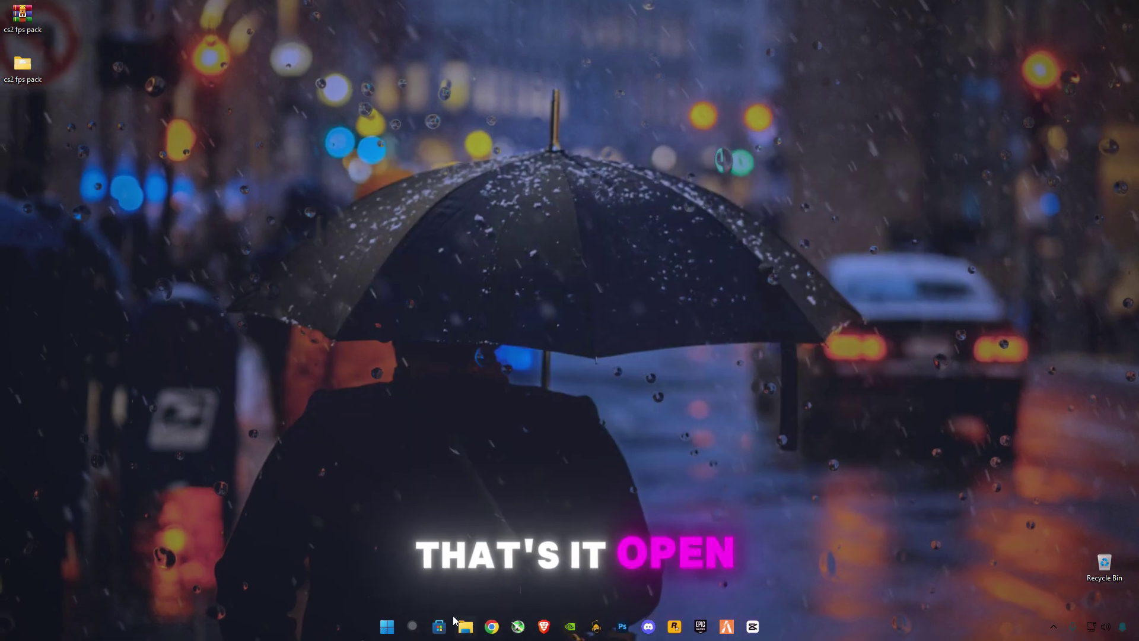
pyautogui.click(388, 627)
pyautogui.click(479, 205)
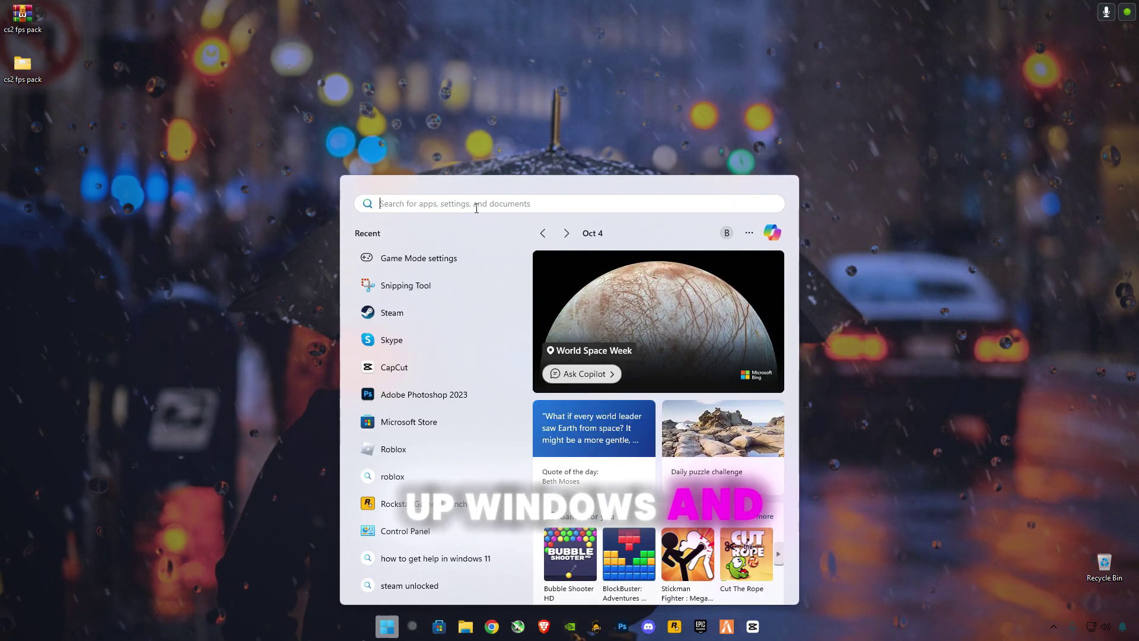
pyautogui.write('sett')
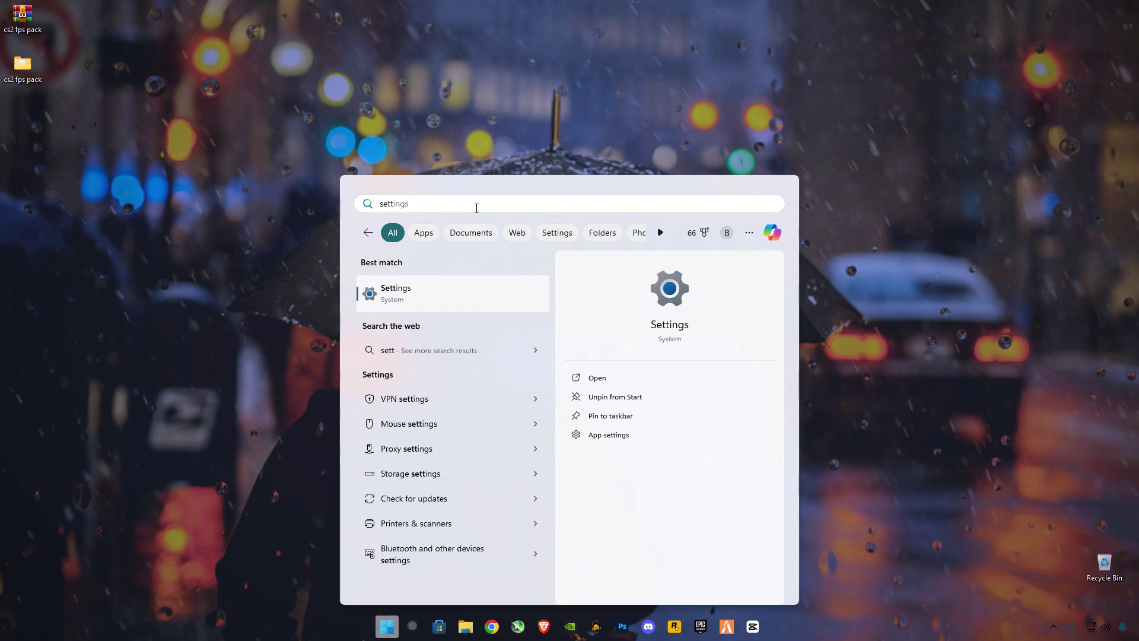
pyautogui.click(427, 291)
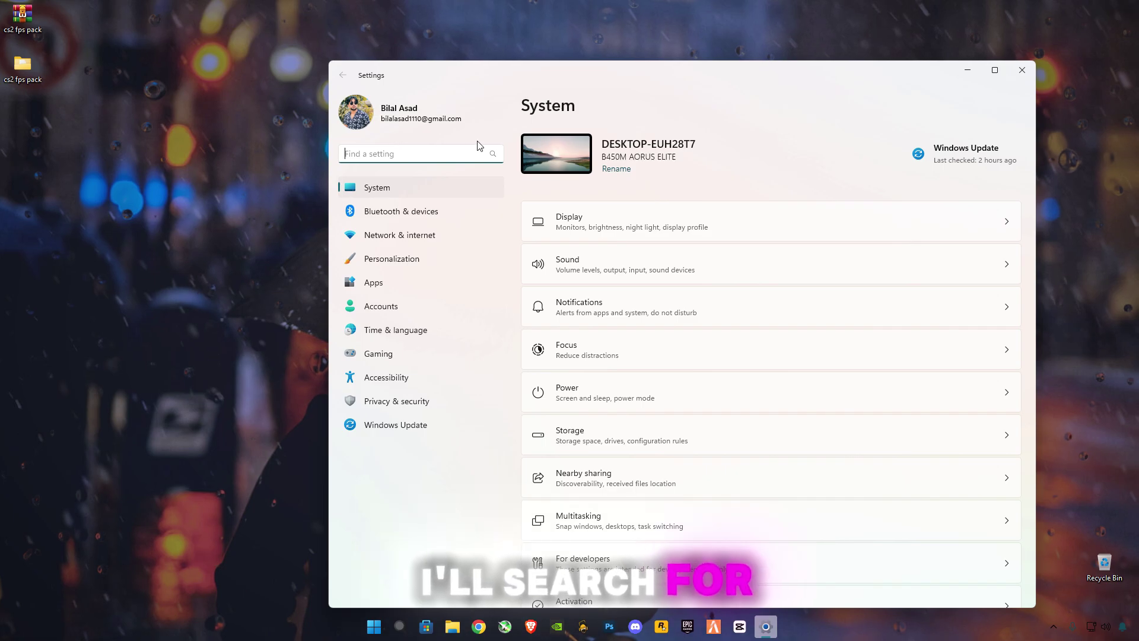
# - Search Settings for 'graphics' to reach System > Display > Graphics
pyautogui.click(472, 155)
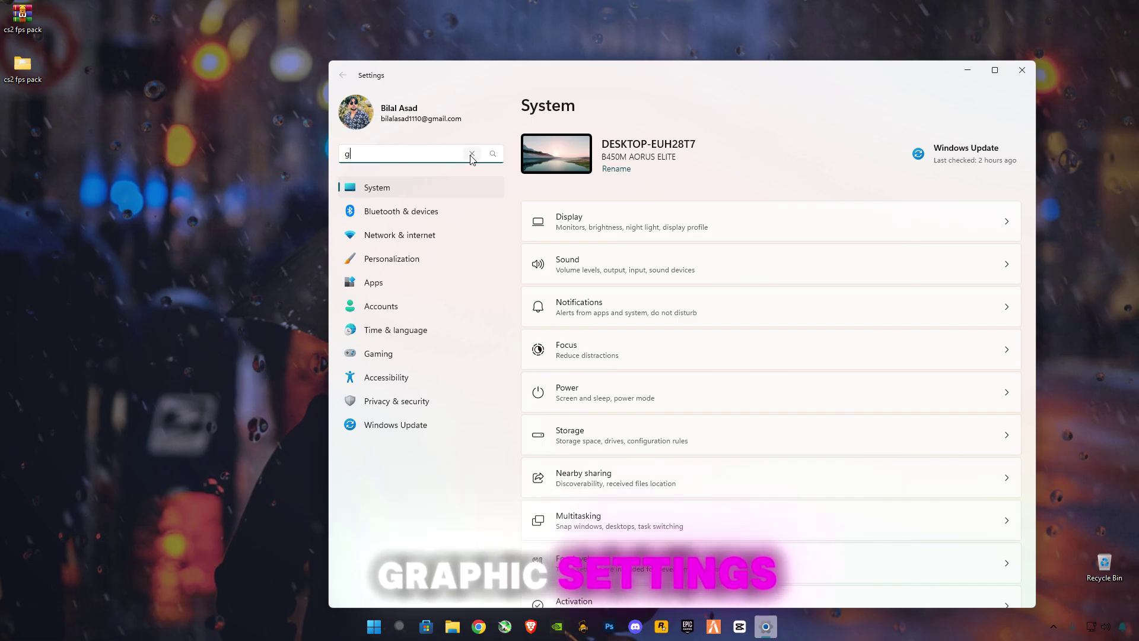
pyautogui.write('graphics')
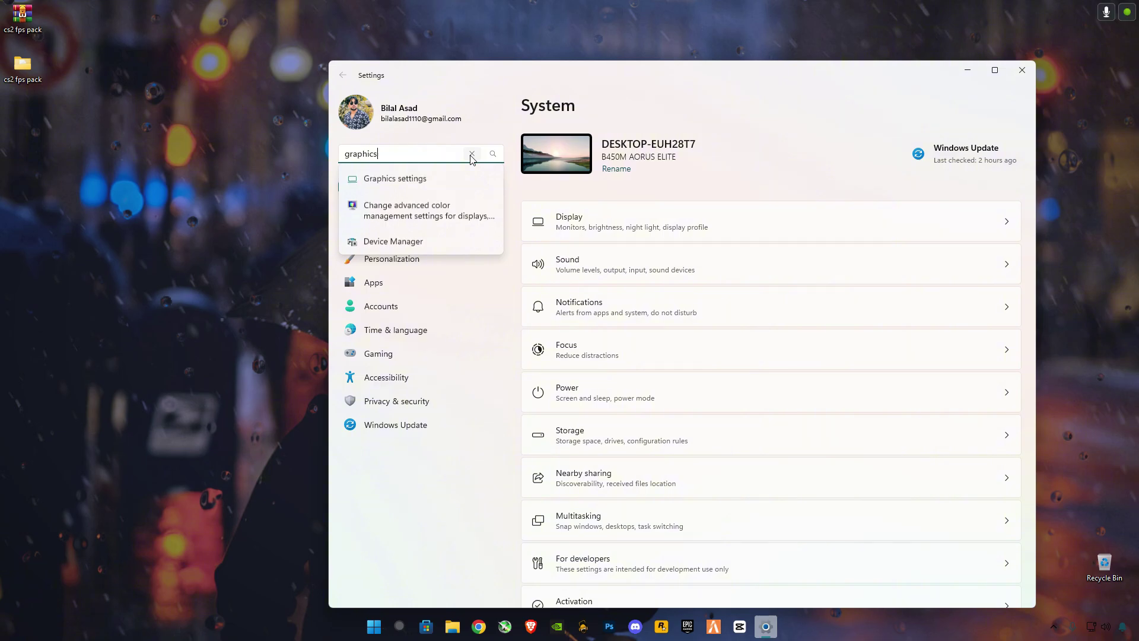
pyautogui.press('Return')
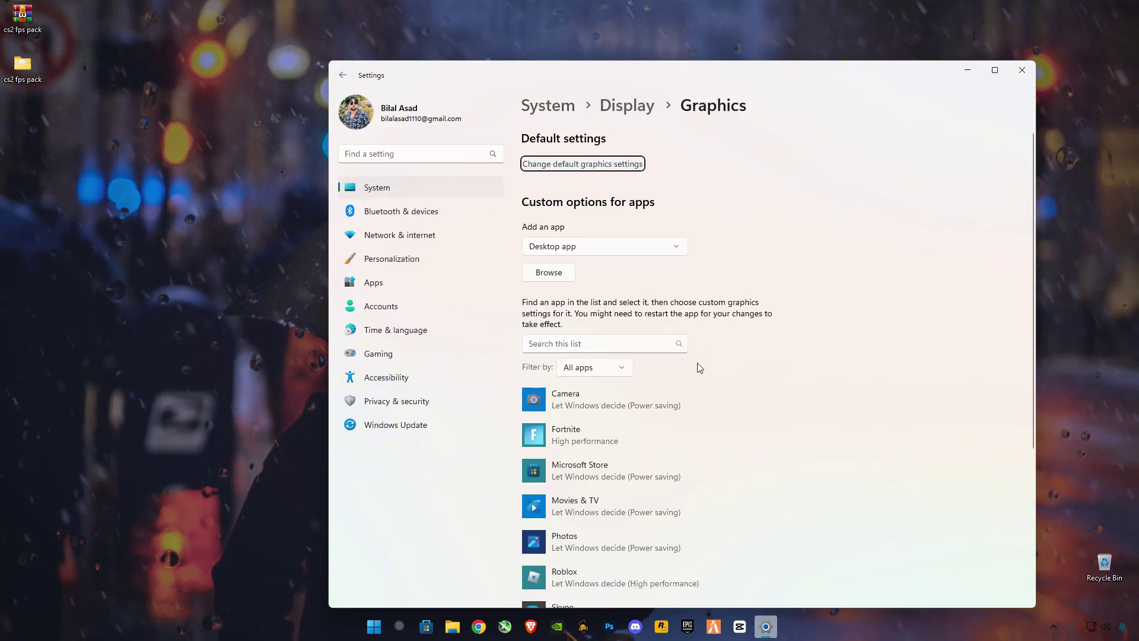
# - Search the custom graphics list for 'cs2', clear the empty search, then browse to add a desktop app
pyautogui.click(587, 343)
pyautogui.write('cs2')
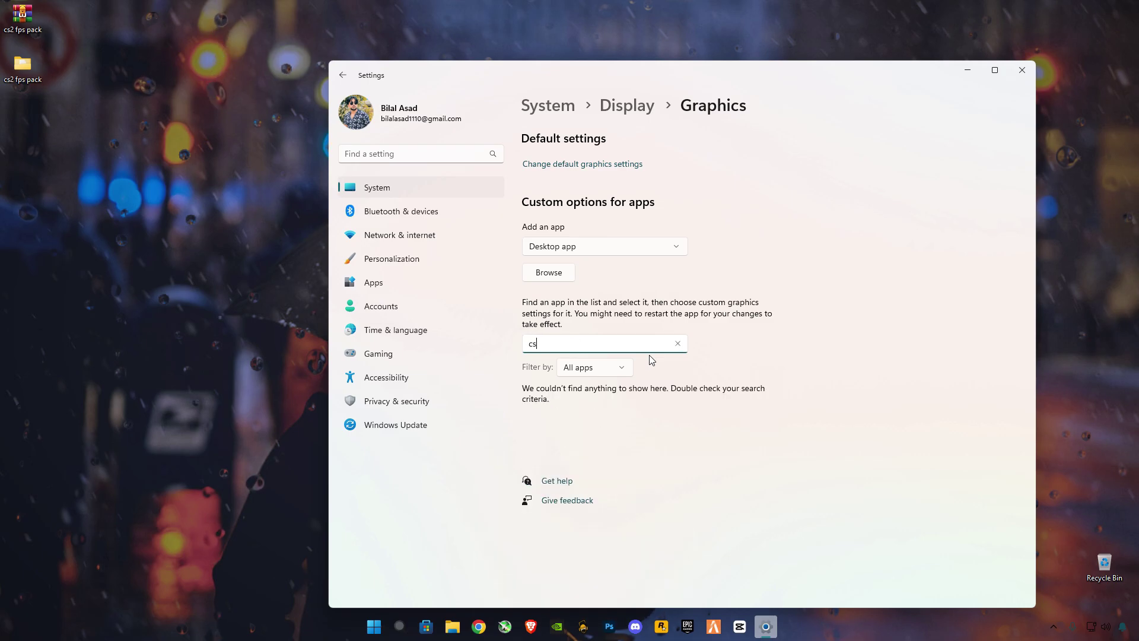
pyautogui.press('BackSpace')
pyautogui.press('BackSpace')
pyautogui.press('BackSpace')
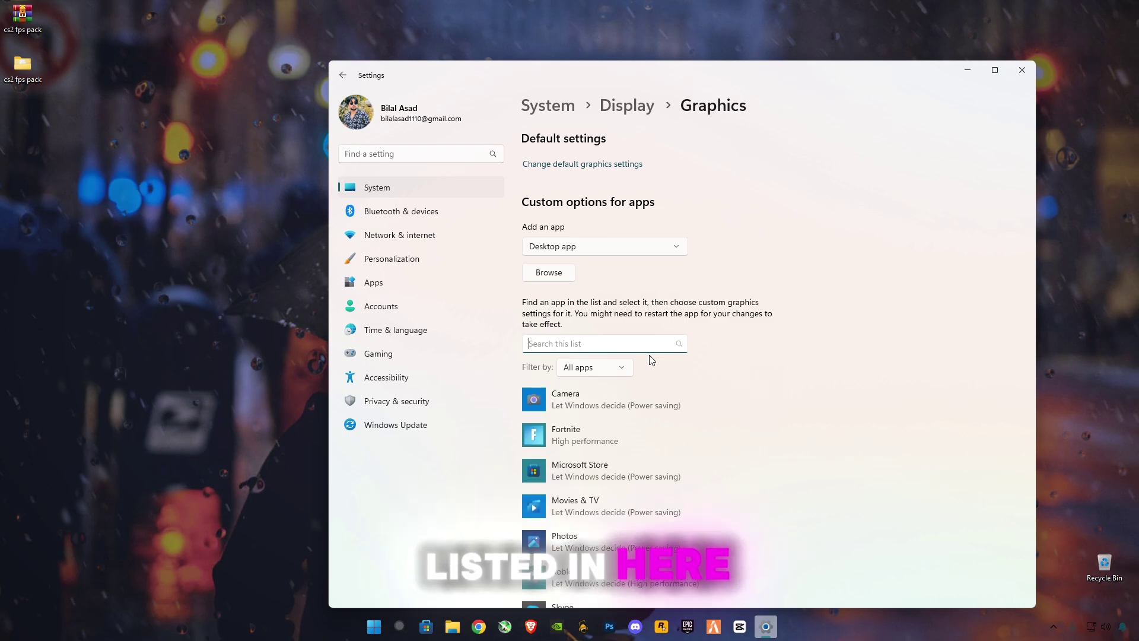
pyautogui.click(549, 273)
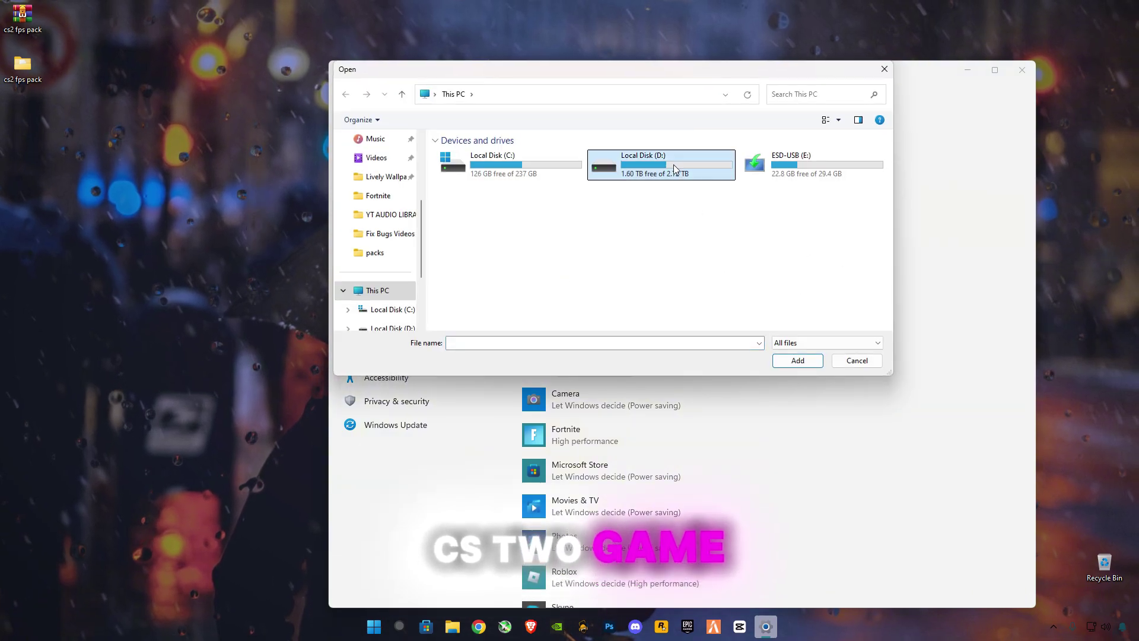
# - Navigate to D:\SteamLibrary\steamapps\common\Counter-Strike Global Offensive\game\bin\win64 in the Open dialog
pyautogui.doubleClick(674, 165)
pyautogui.moveTo(886, 225); pyautogui.dragTo(888, 276)
pyautogui.doubleClick(498, 270)
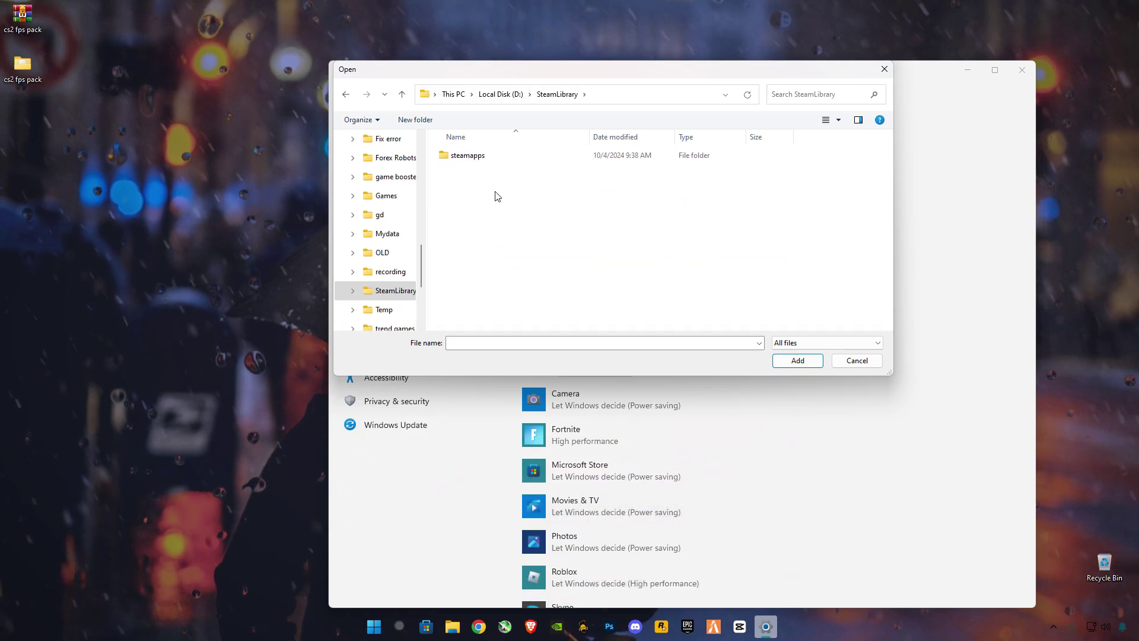
pyautogui.doubleClick(469, 156)
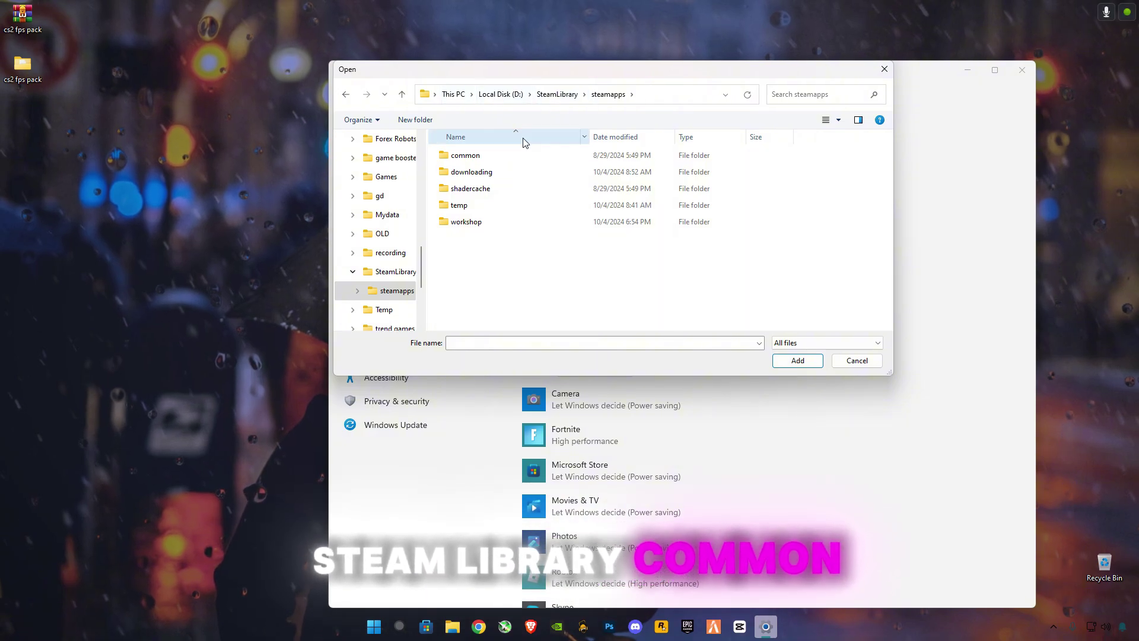
pyautogui.doubleClick(472, 156)
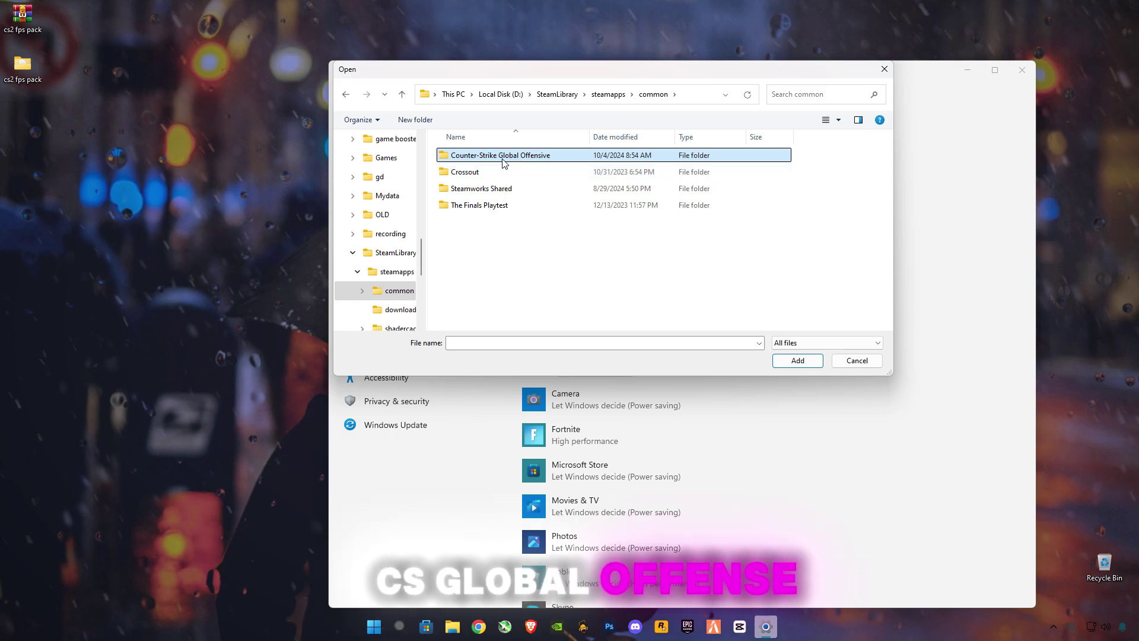
pyautogui.doubleClick(507, 160)
pyautogui.doubleClick(471, 172)
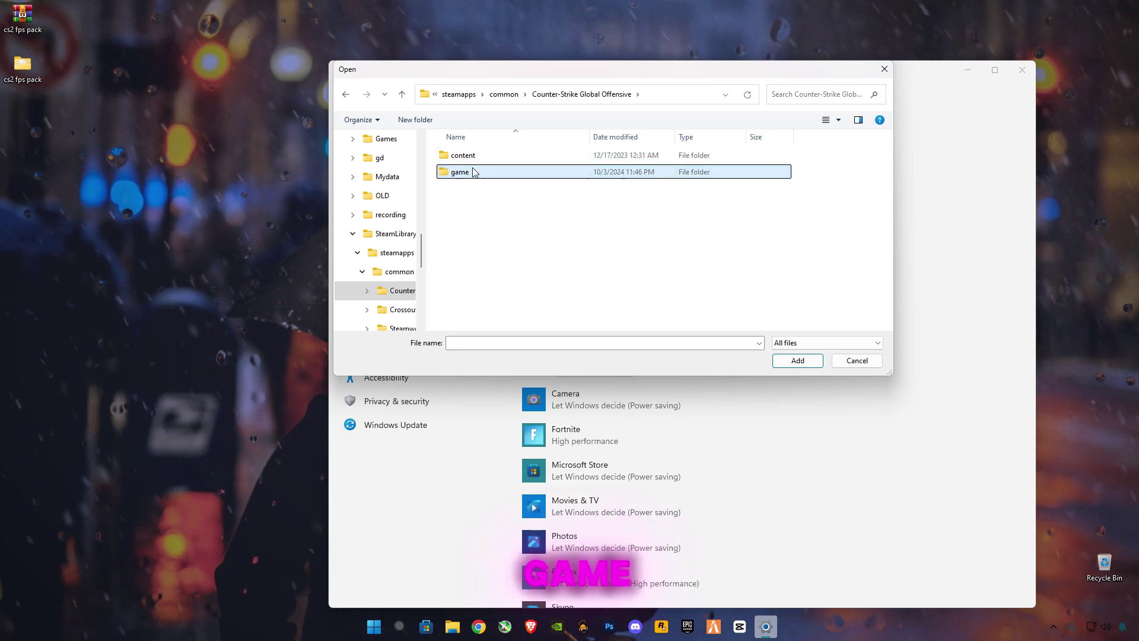
pyautogui.click(453, 159)
pyautogui.doubleClick(452, 159)
pyautogui.doubleClick(478, 156)
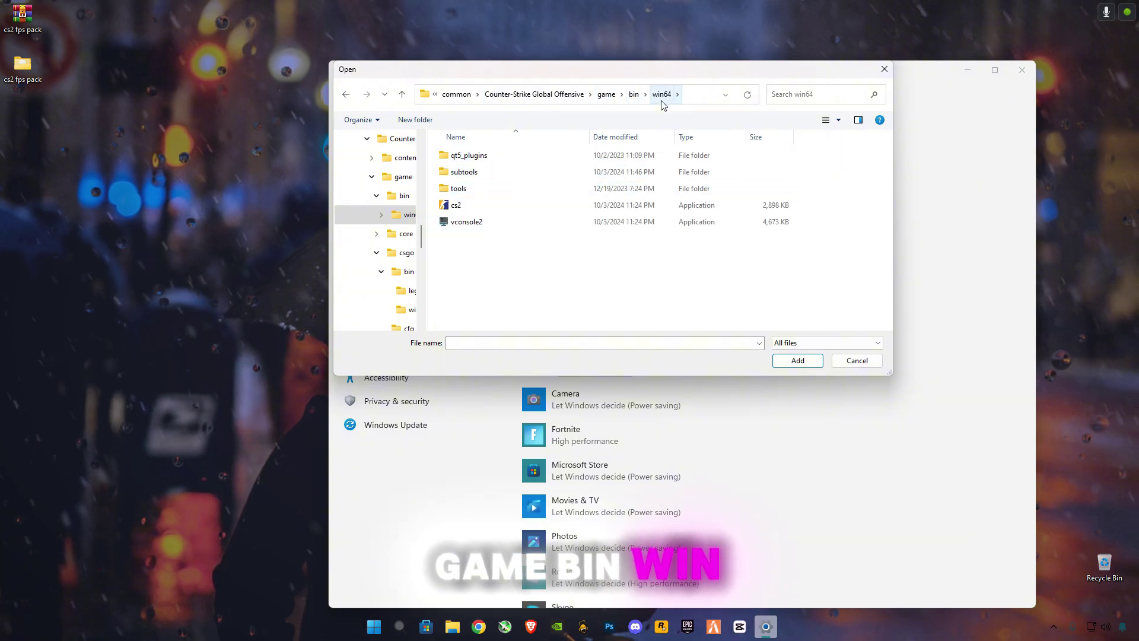
# - Select cs2 and add it to the custom graphics apps list
pyautogui.click(457, 209)
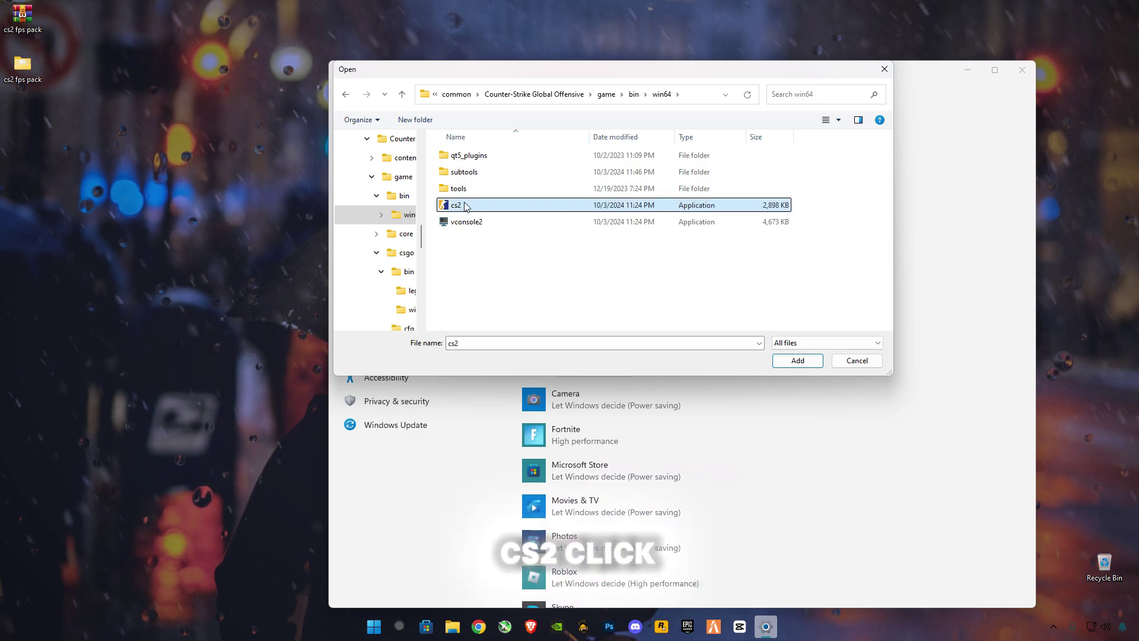
pyautogui.click(807, 361)
pyautogui.scroll(-3, 810, 363)
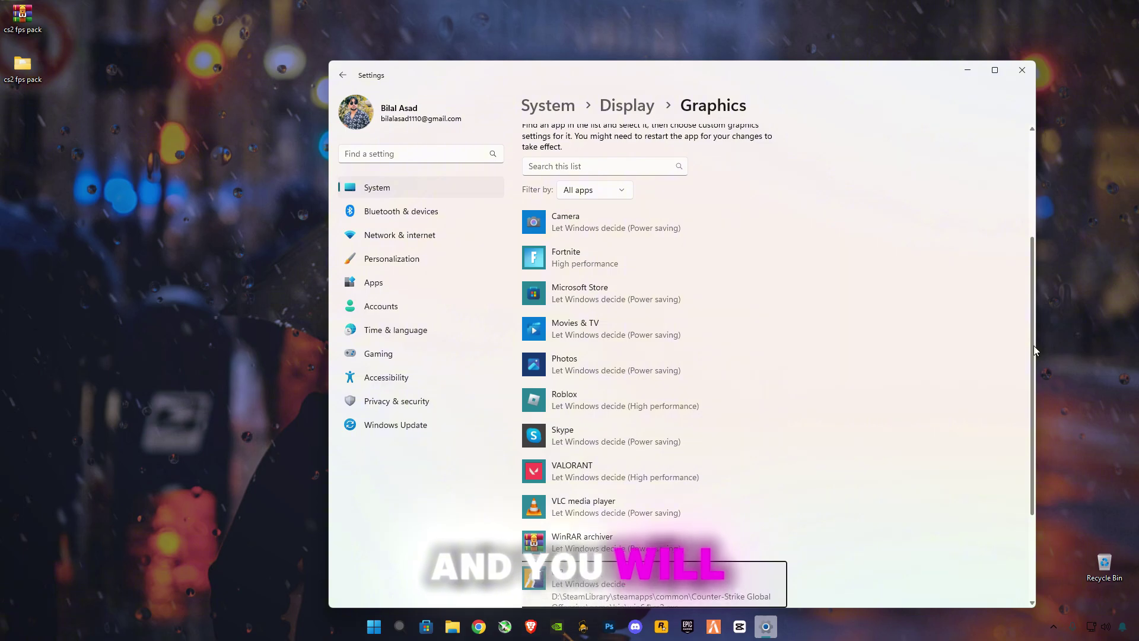
# - Change cs2's graphics preference from Let Windows decide to High performance and save it
pyautogui.moveTo(1033, 345); pyautogui.dragTo(1038, 432)
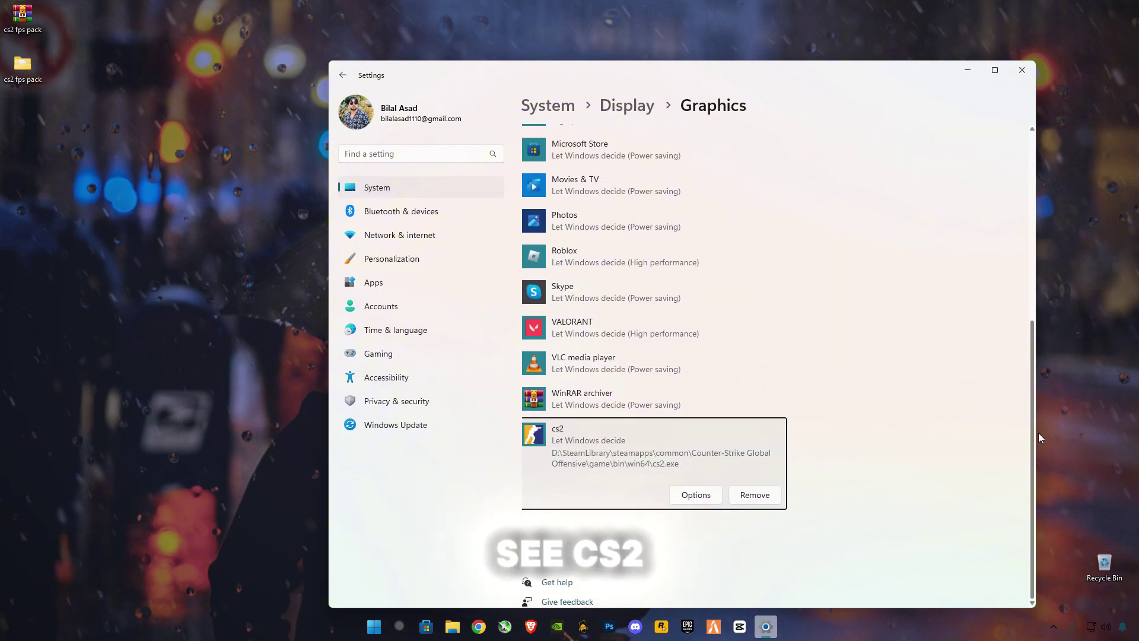
pyautogui.click(704, 500)
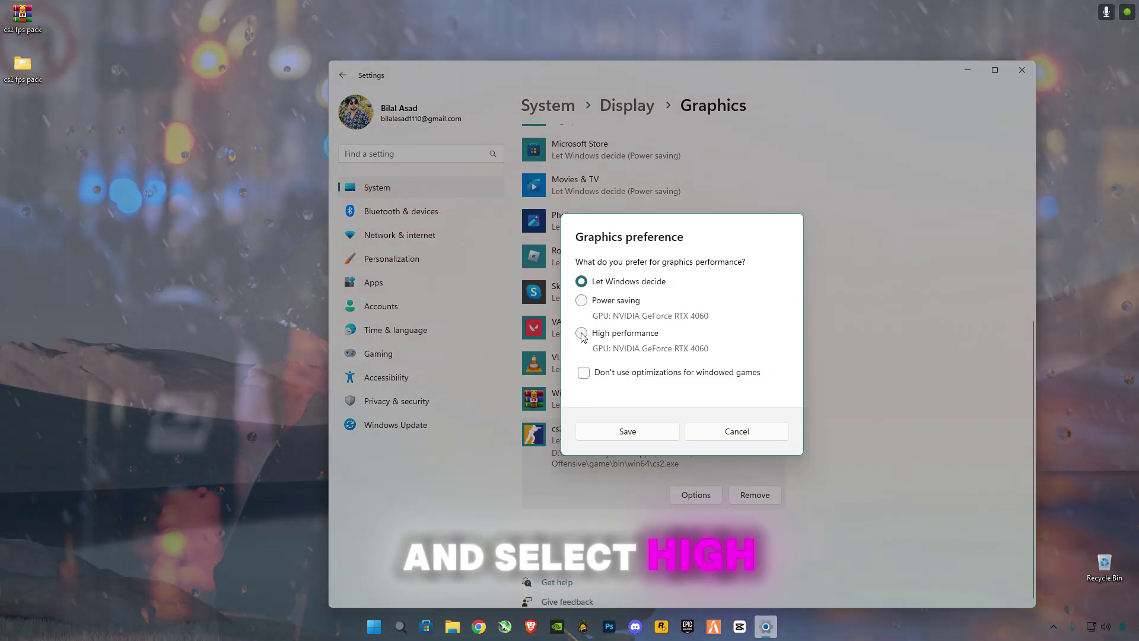
pyautogui.click(582, 334)
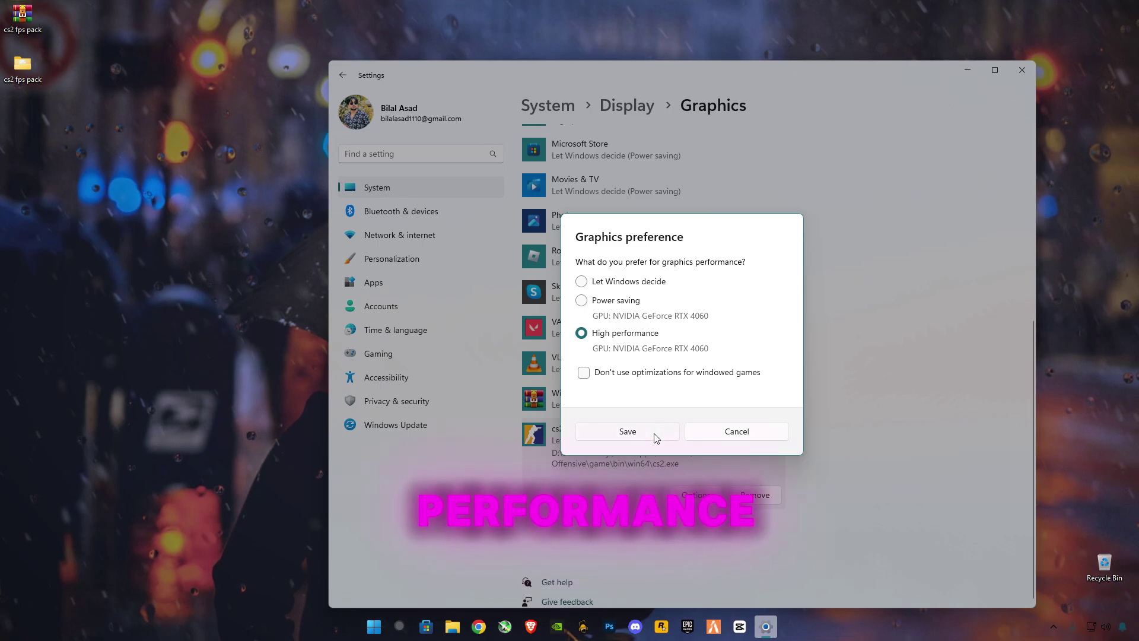
pyautogui.click(628, 431)
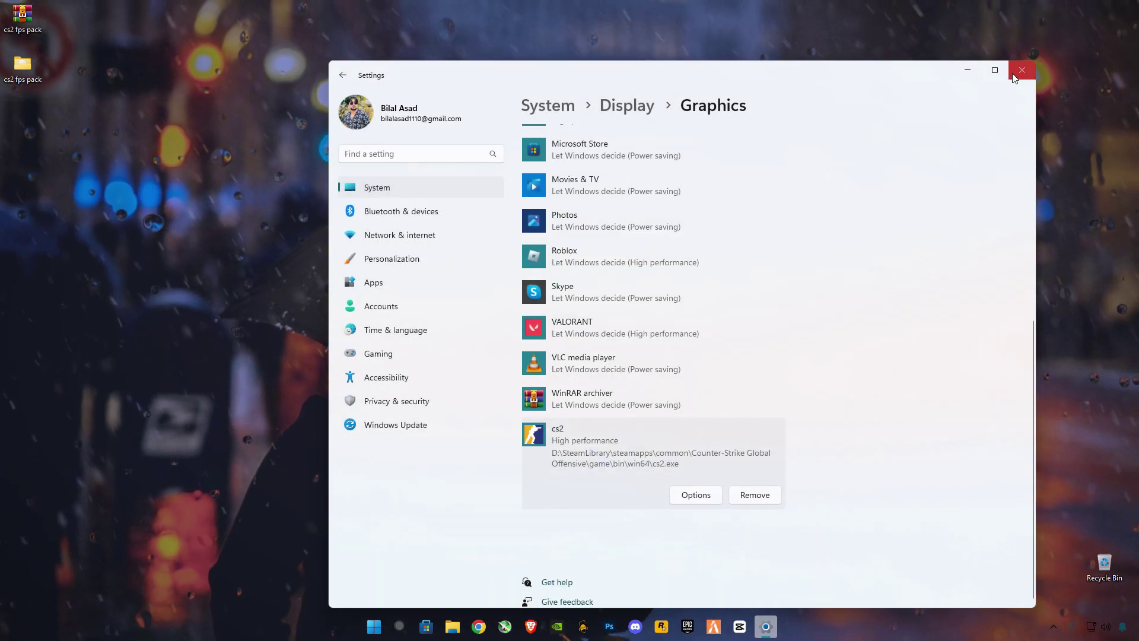